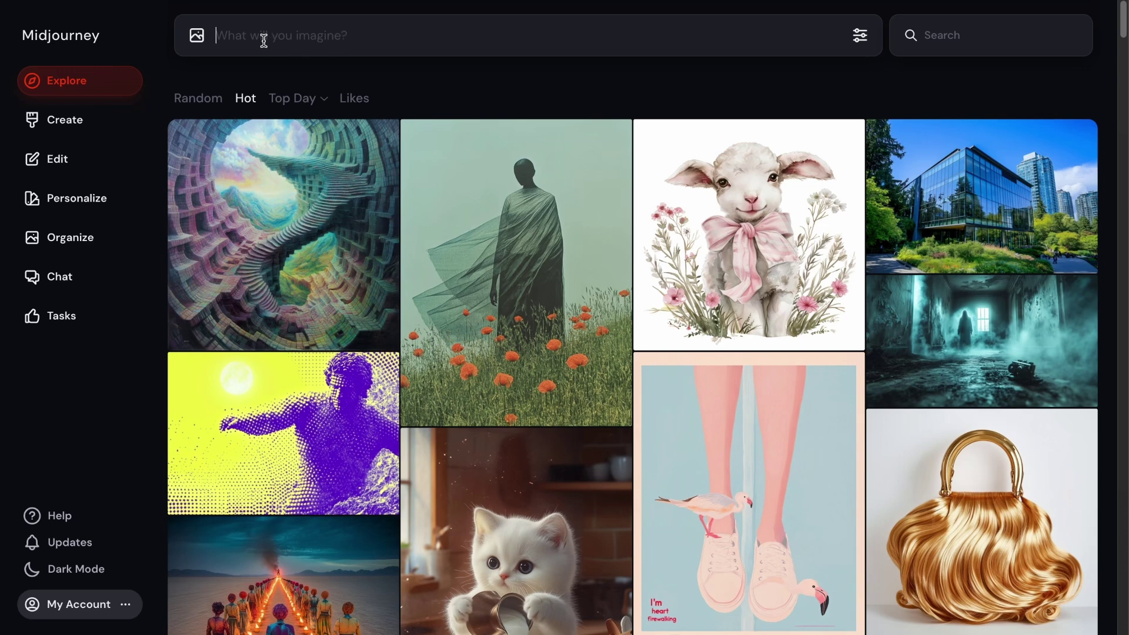
# Open the generation settings and erase a trial --no parameter, leaving the prompt empty
pyautogui.click(335, 35)
pyautogui.click(860, 38)
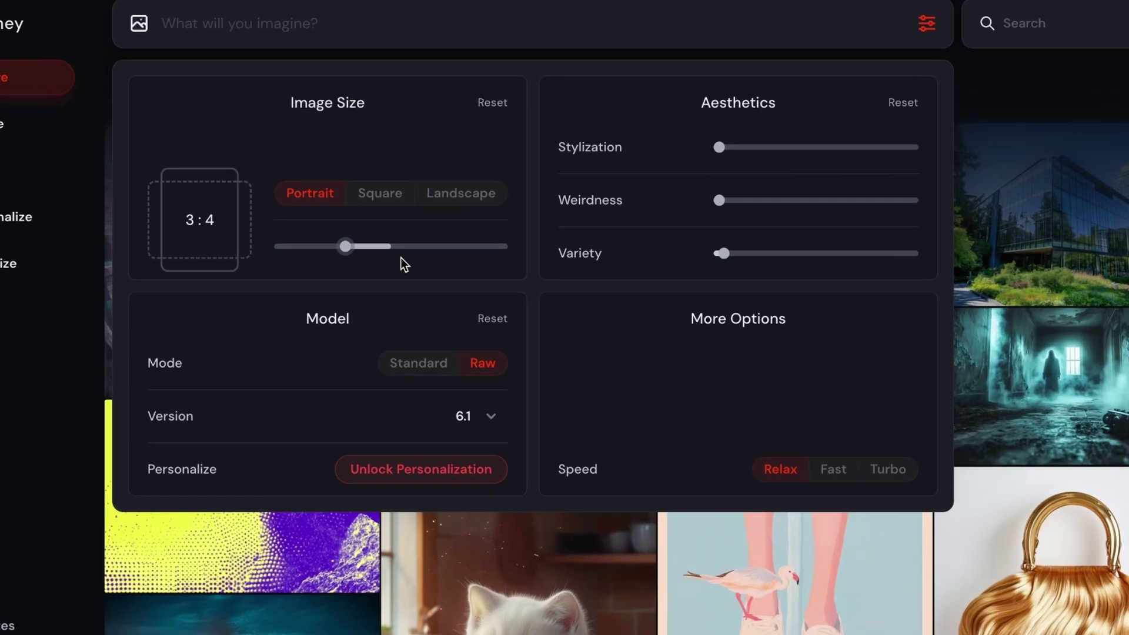
pyautogui.write('--')
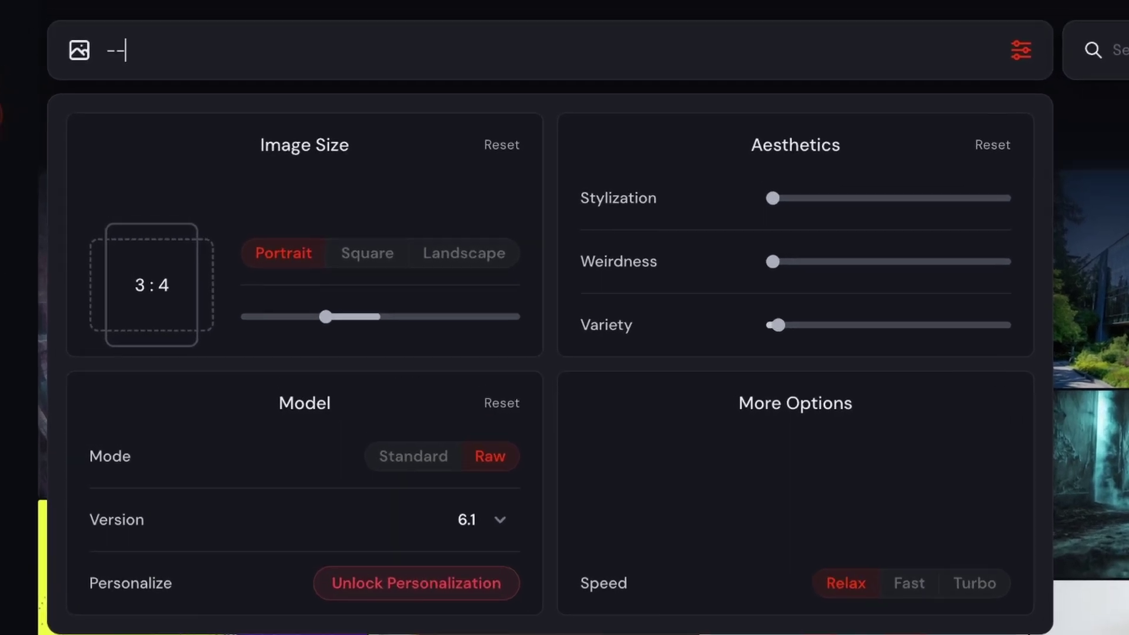
pyautogui.write('no alskfefwe')
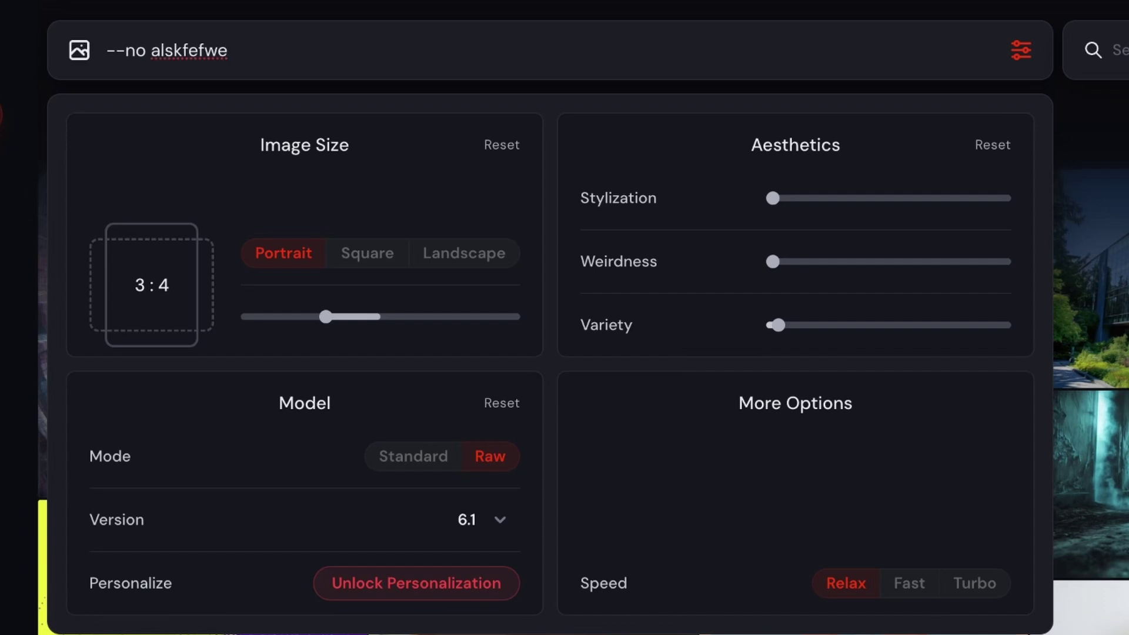
pyautogui.press('BackSpace')
pyautogui.press('BackSpace')
pyautogui.press('BackSpace')
pyautogui.press('BackSpace')
pyautogui.press('BackSpace')
pyautogui.press('BackSpace')
pyautogui.press('BackSpace')
pyautogui.press('BackSpace')
pyautogui.press('BackSpace')
pyautogui.press('BackSpace')
pyautogui.press('BackSpace')
pyautogui.press('BackSpace')
pyautogui.press('BackSpace')
pyautogui.press('BackSpace')
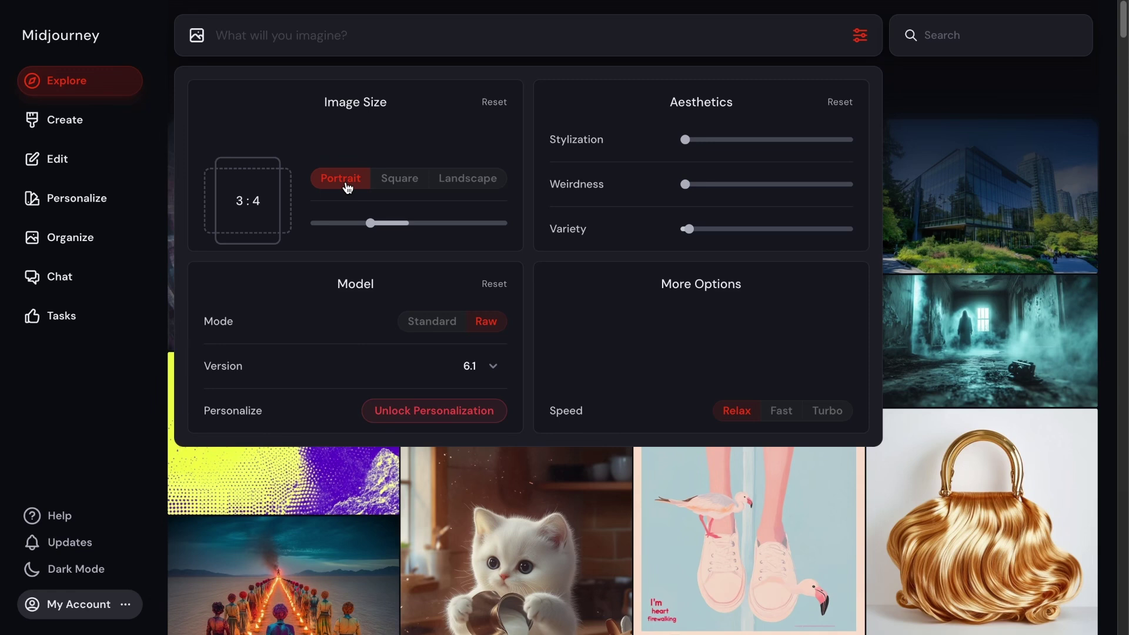
# Try square and landscape shapes before keeping portrait 3:4, and test Stylization at 350 then about 200
pyautogui.click(399, 186)
pyautogui.click(442, 188)
pyautogui.click(448, 187)
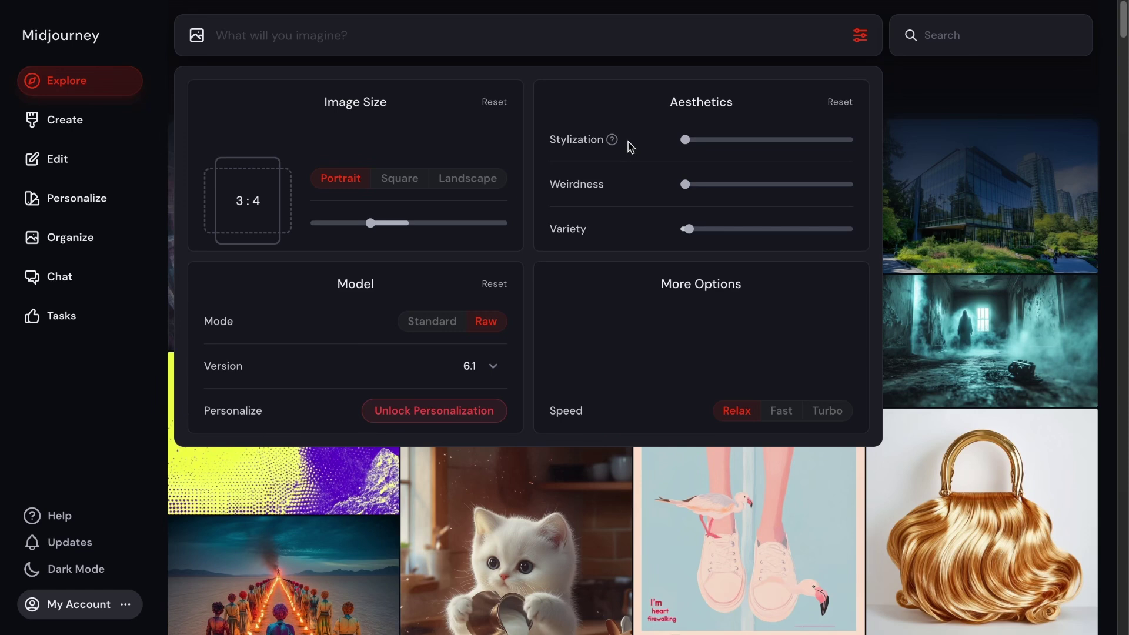
pyautogui.moveTo(612, 140)
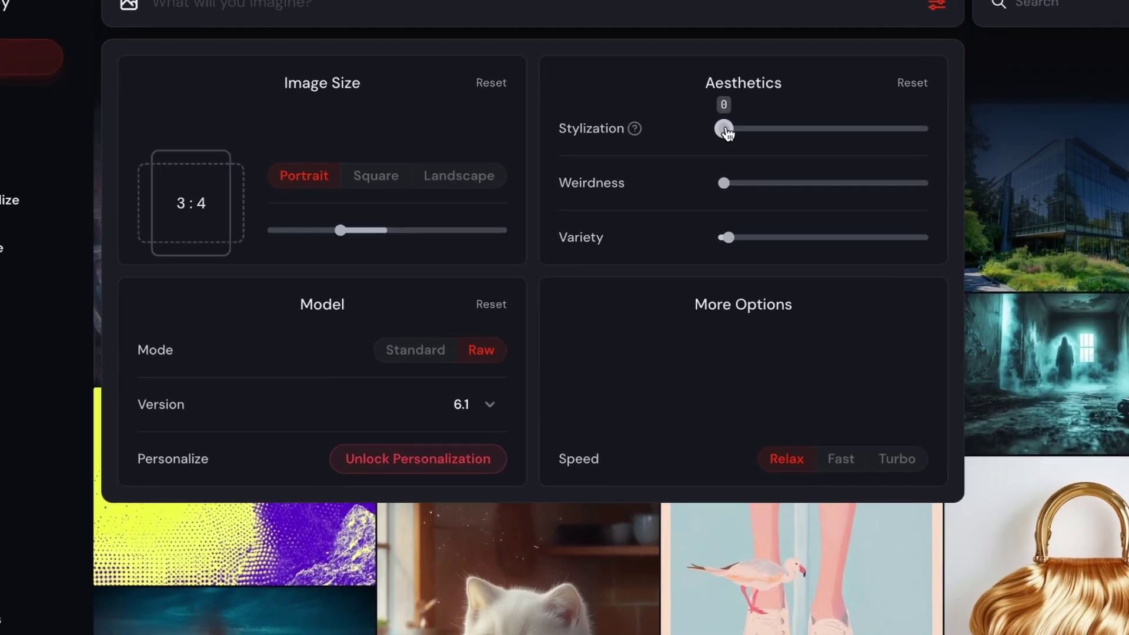
pyautogui.moveTo(685, 139); pyautogui.dragTo(857, 138)
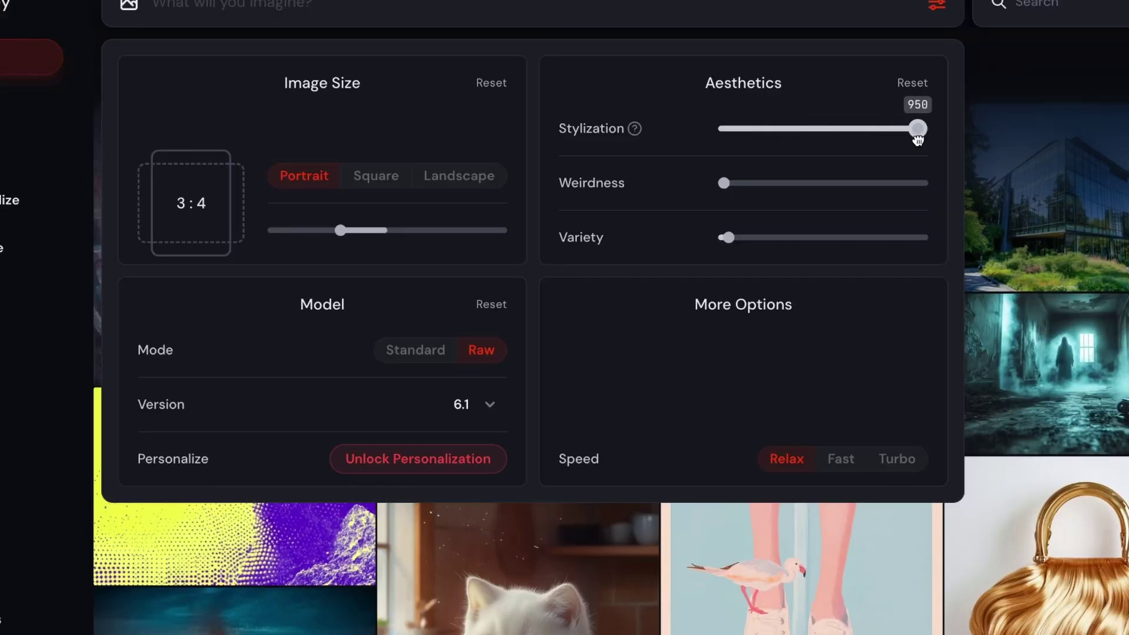
pyautogui.moveTo(915, 128); pyautogui.dragTo(723, 130)
# Raise Variety to 15 and then 100, then bring it back down
pyautogui.moveTo(617, 182)
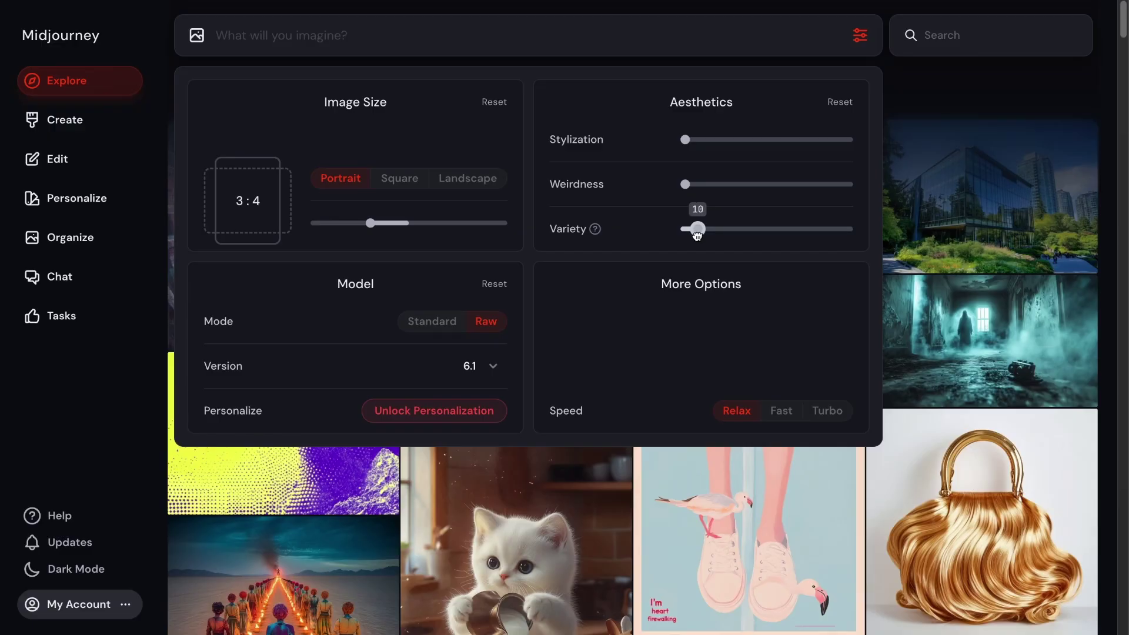
pyautogui.moveTo(697, 235); pyautogui.dragTo(682, 232)
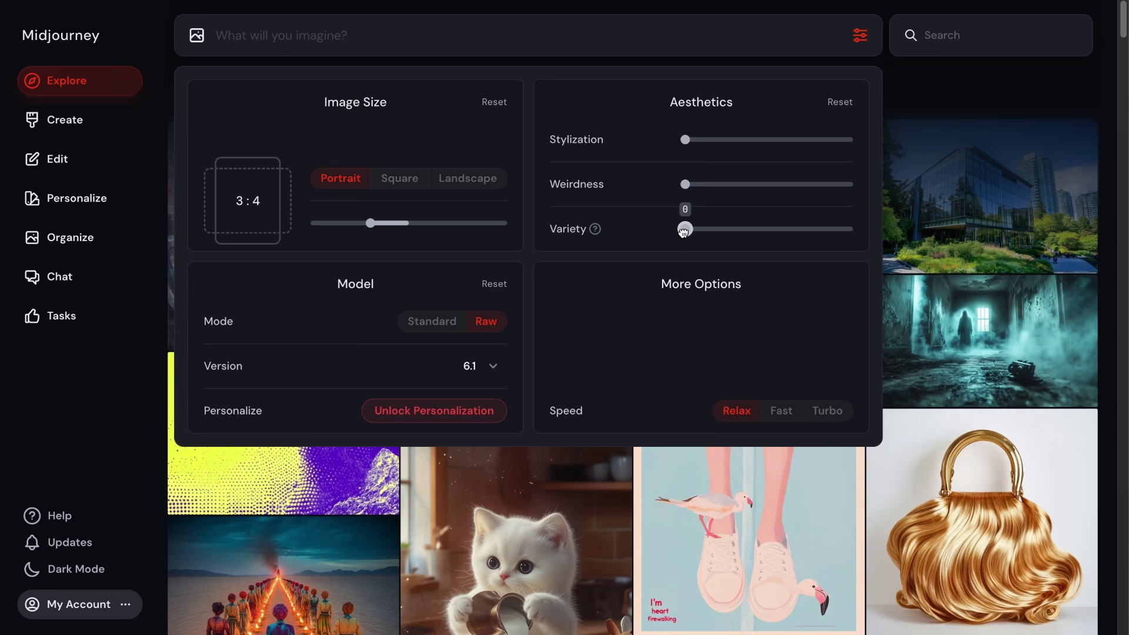
pyautogui.moveTo(684, 232); pyautogui.dragTo(850, 229)
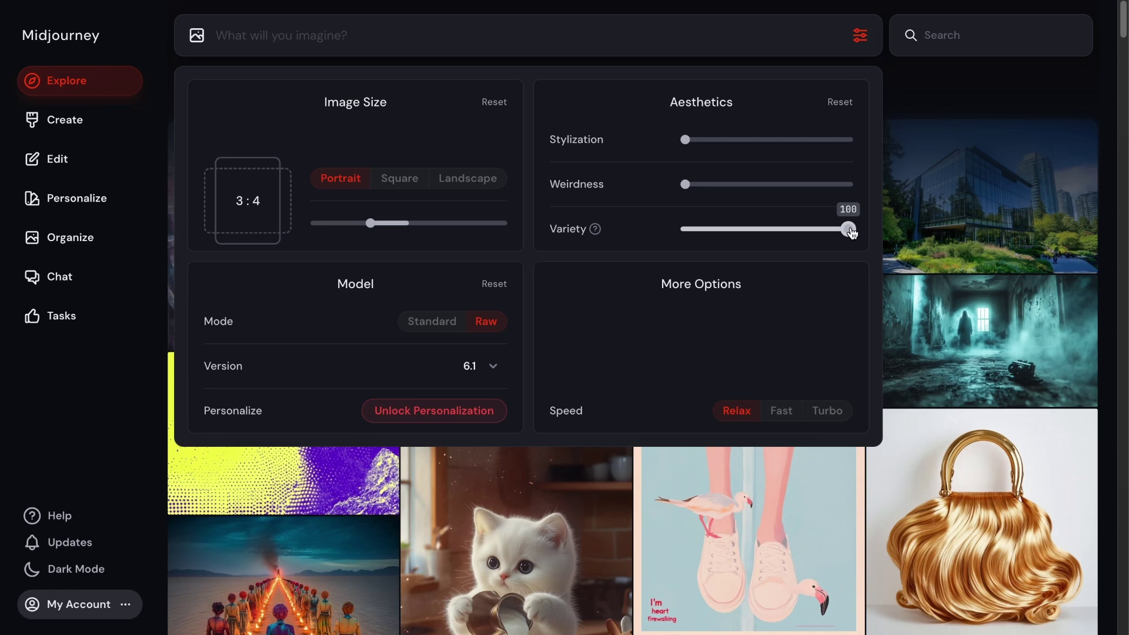
pyautogui.moveTo(850, 235)
pyautogui.moveTo(851, 235); pyautogui.dragTo(672, 236)
# Switch the mode to Raw and back to Standard while testing Stylization at 100 and 500
pyautogui.moveTo(241, 323)
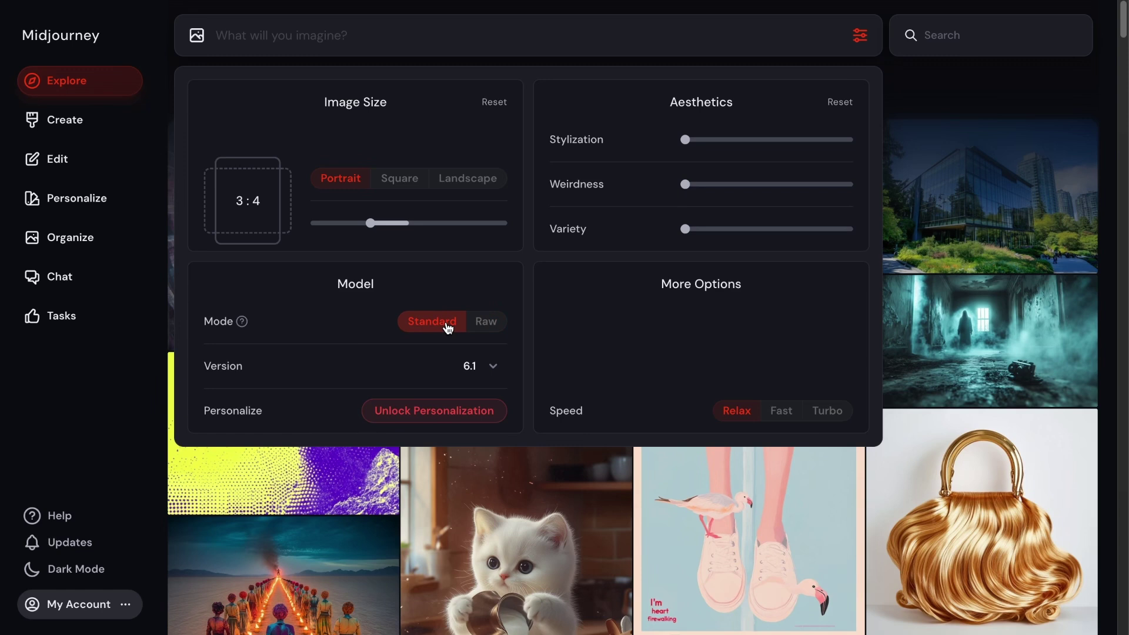
pyautogui.click(485, 323)
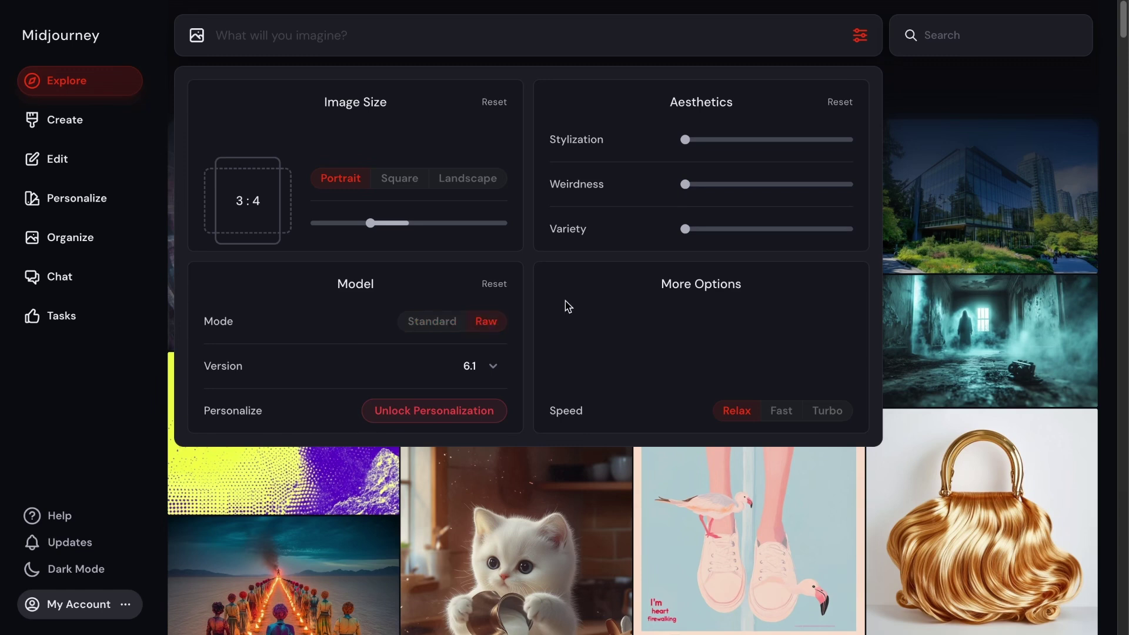
pyautogui.moveTo(687, 145)
pyautogui.mouseDown()
pyautogui.moveTo(849, 144)
pyautogui.moveTo(684, 148)
pyautogui.mouseUp()
pyautogui.click(438, 331)
pyautogui.moveTo(685, 139)
pyautogui.mouseDown()
pyautogui.moveTo(827, 141)
pyautogui.moveTo(683, 142)
pyautogui.mouseUp()
pyautogui.moveTo(589, 405)
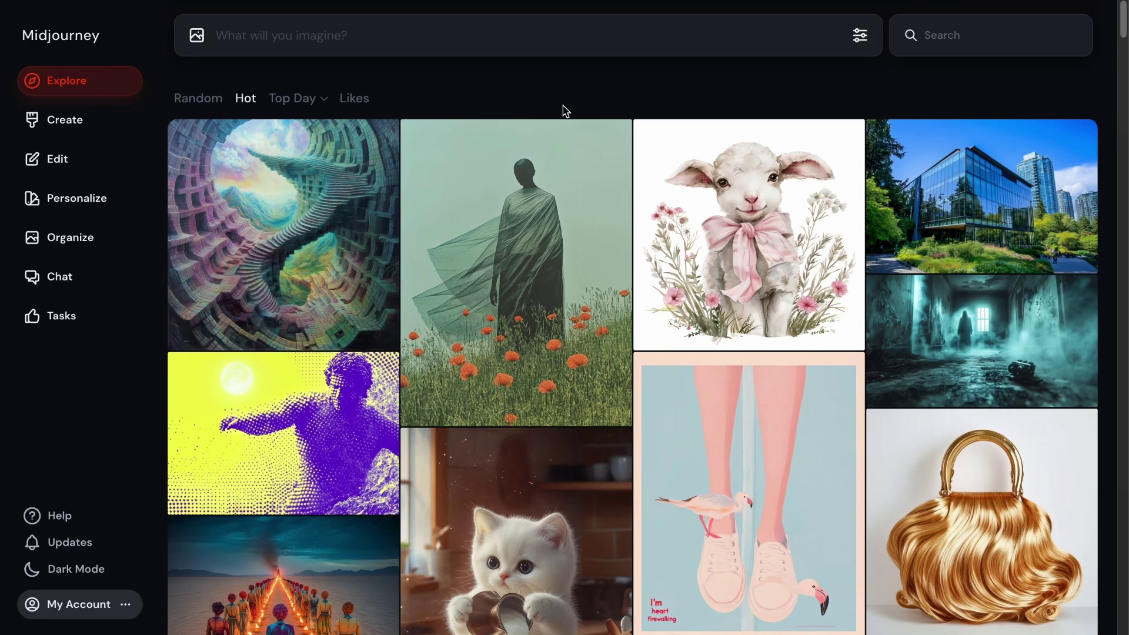
pyautogui.click(235, 54)
pyautogui.write("a picnic basket with strawberries {--no blueberries, don't include blueberries}")
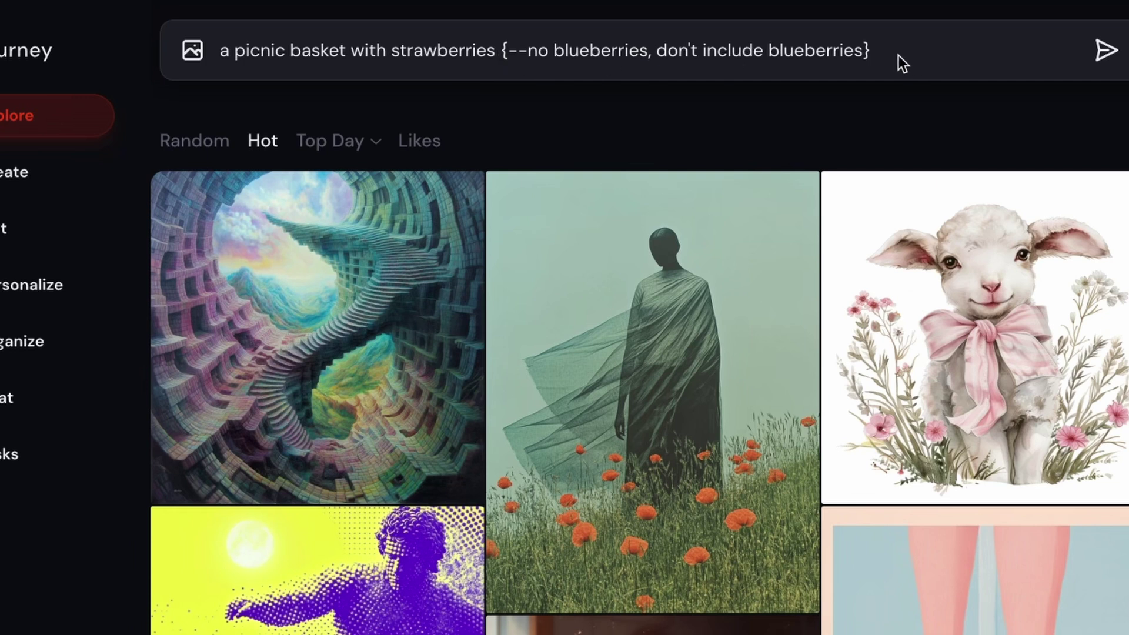
pyautogui.moveTo(501, 51); pyautogui.dragTo(882, 53)
pyautogui.click(870, 52)
pyautogui.moveTo(221, 53); pyautogui.dragTo(490, 53)
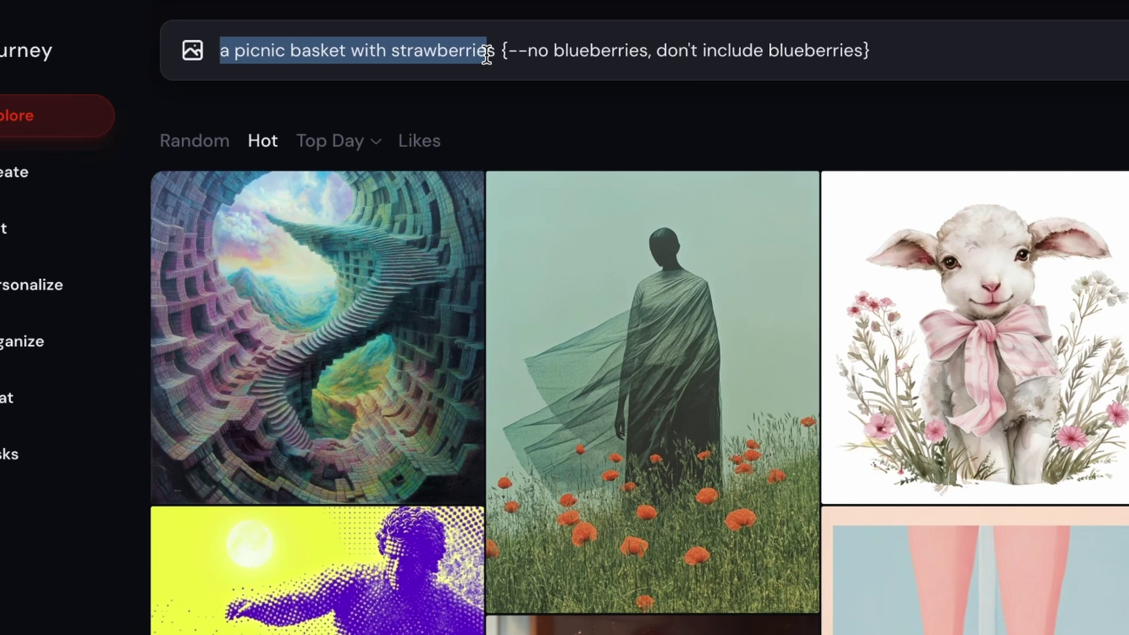
pyautogui.click(491, 53)
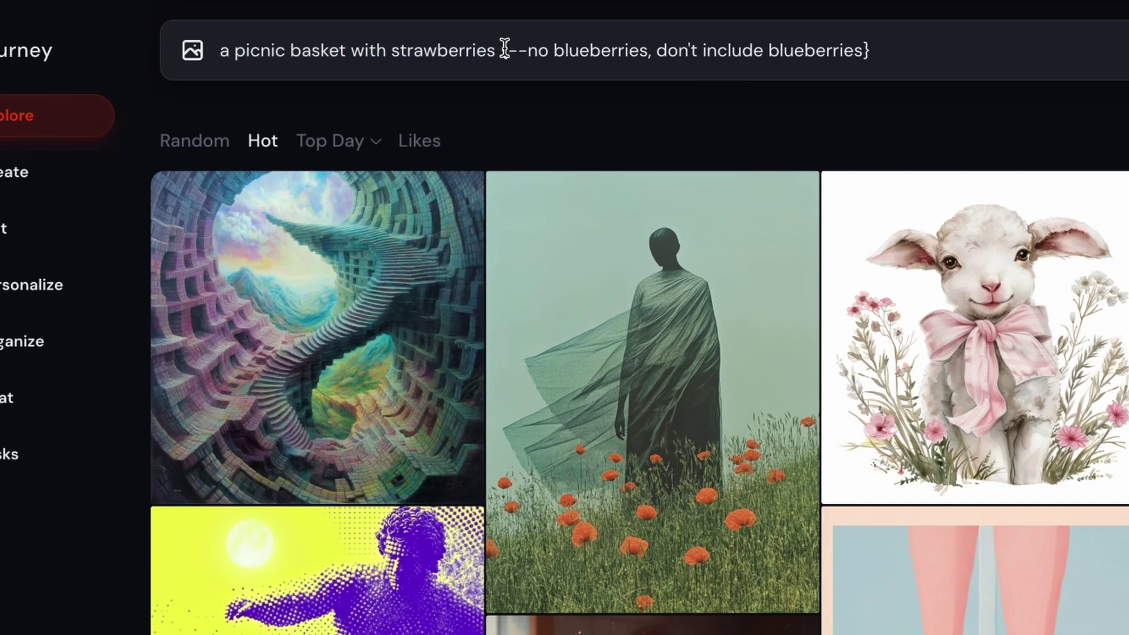
pyautogui.click(563, 51)
pyautogui.moveTo(648, 52); pyautogui.dragTo(517, 57)
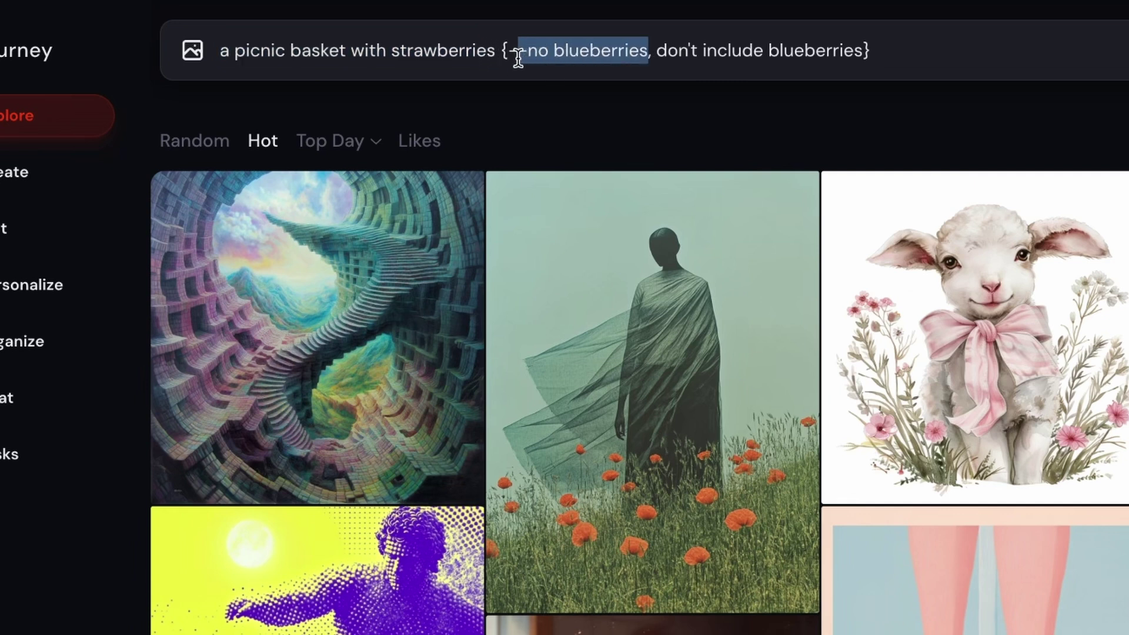
pyautogui.click(656, 52)
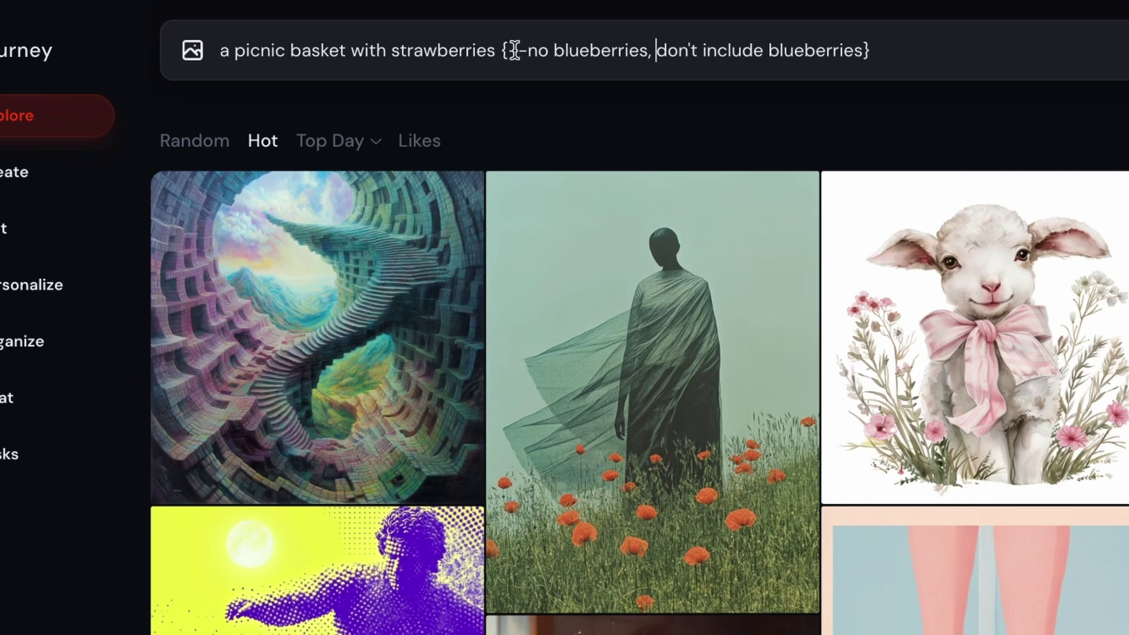
pyautogui.moveTo(518, 52); pyautogui.dragTo(645, 55)
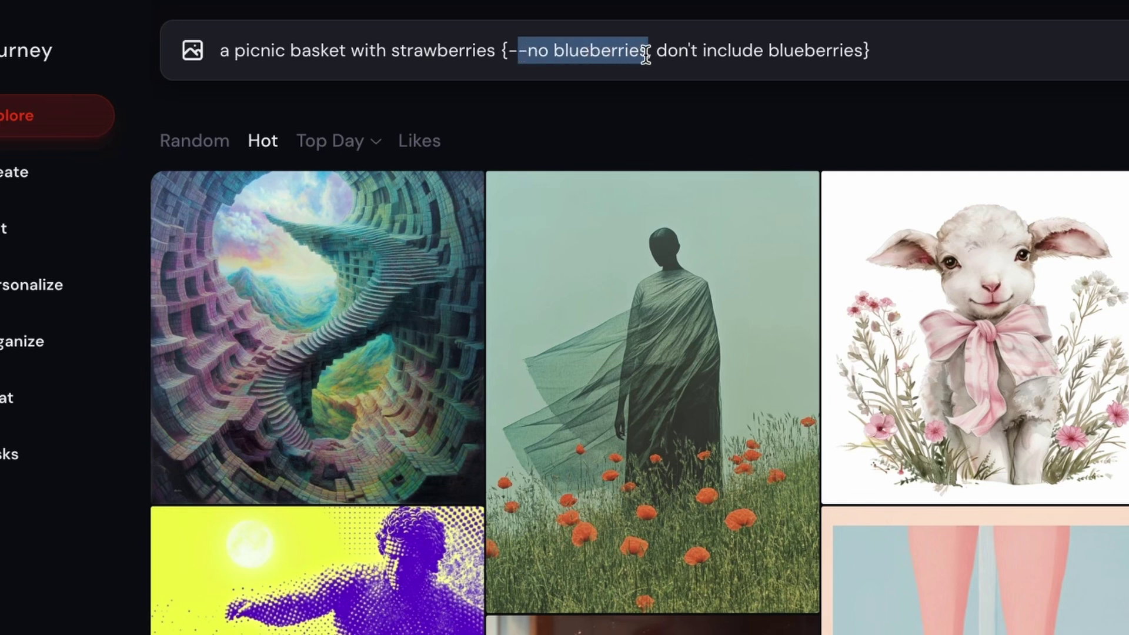
pyautogui.click(601, 52)
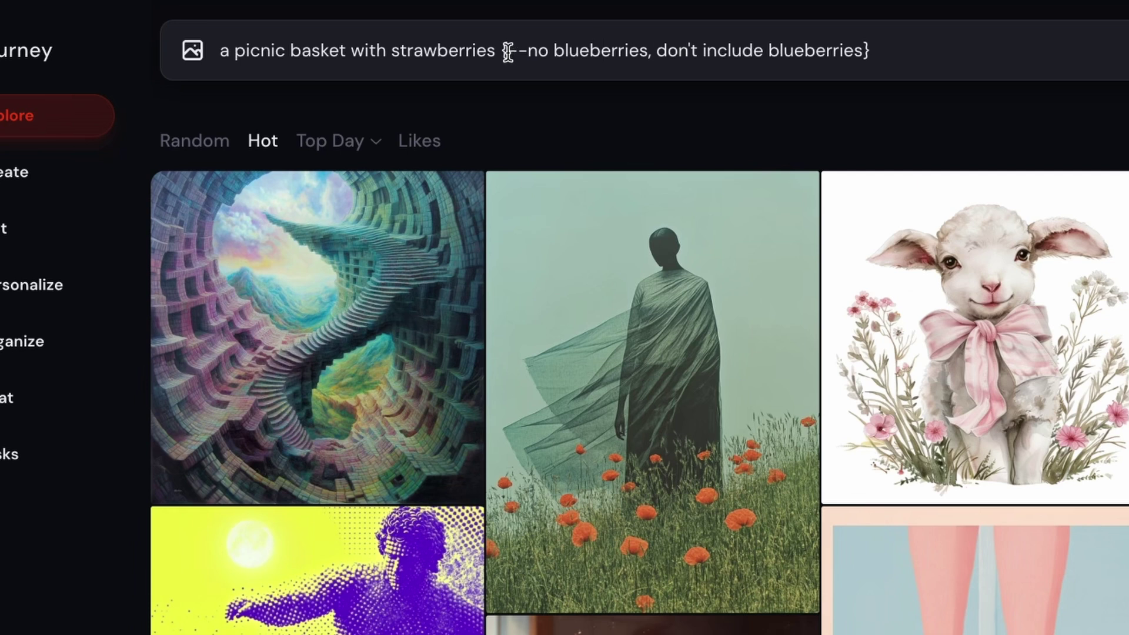
pyautogui.moveTo(509, 52); pyautogui.dragTo(633, 52)
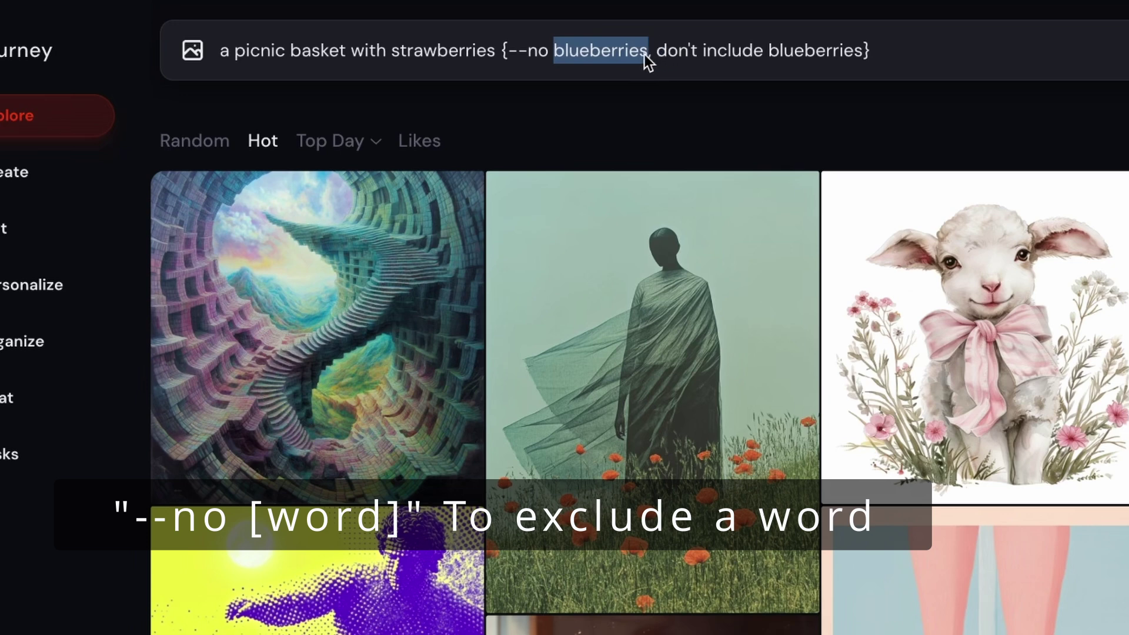
pyautogui.moveTo(656, 52); pyautogui.dragTo(839, 58)
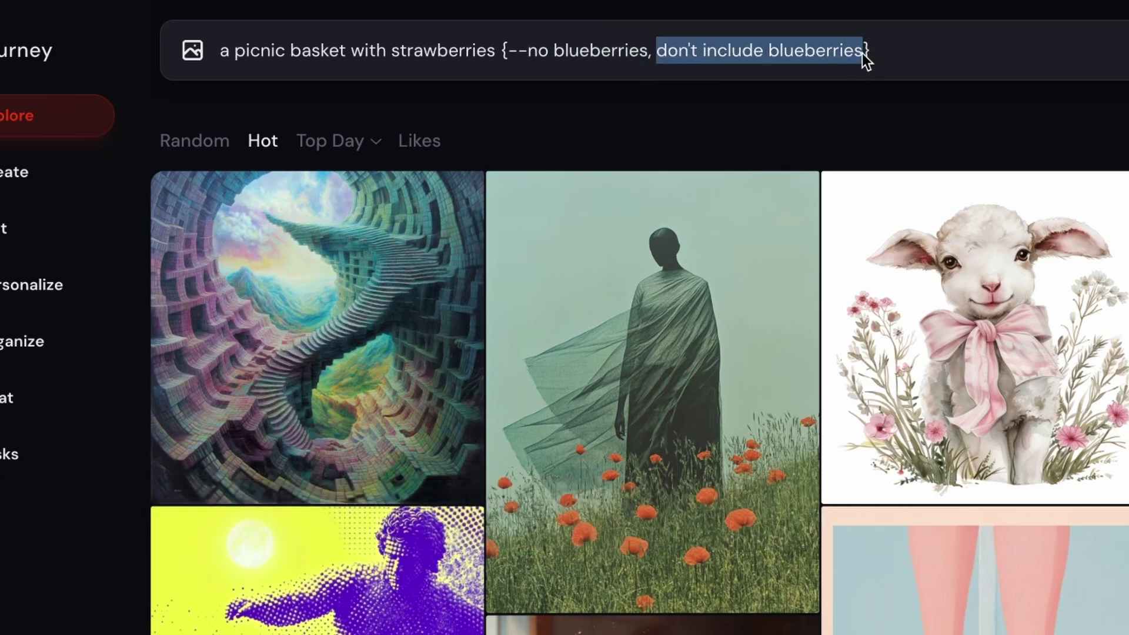
pyautogui.click(794, 56)
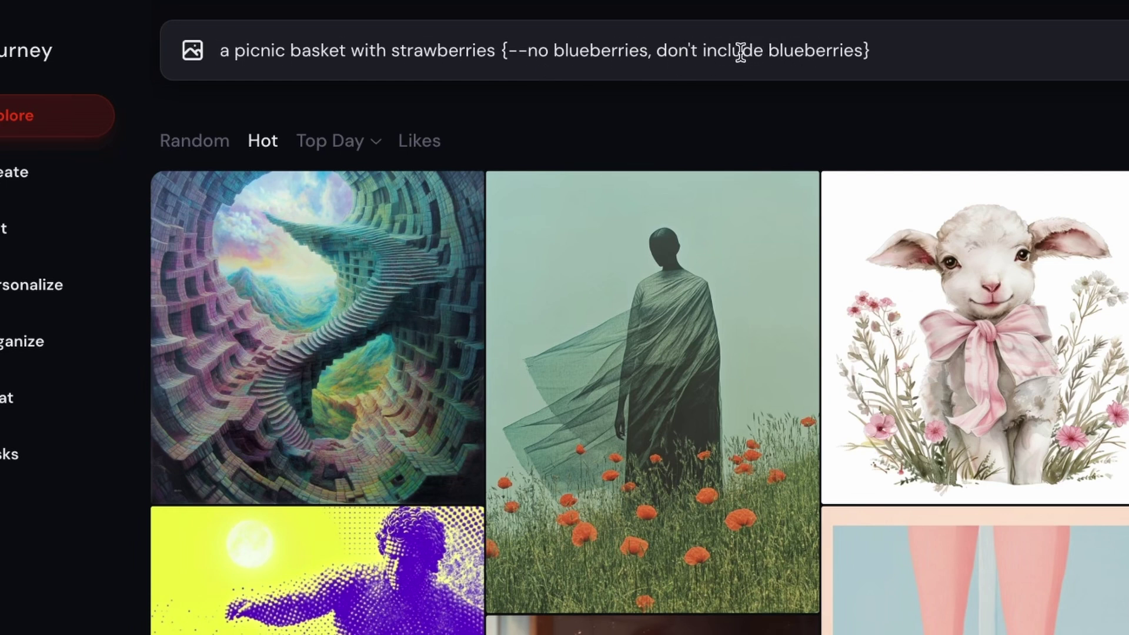
# Submit the strawberry picnic basket prompt to generate both image batches
pyautogui.click(907, 56)
pyautogui.press('Return')
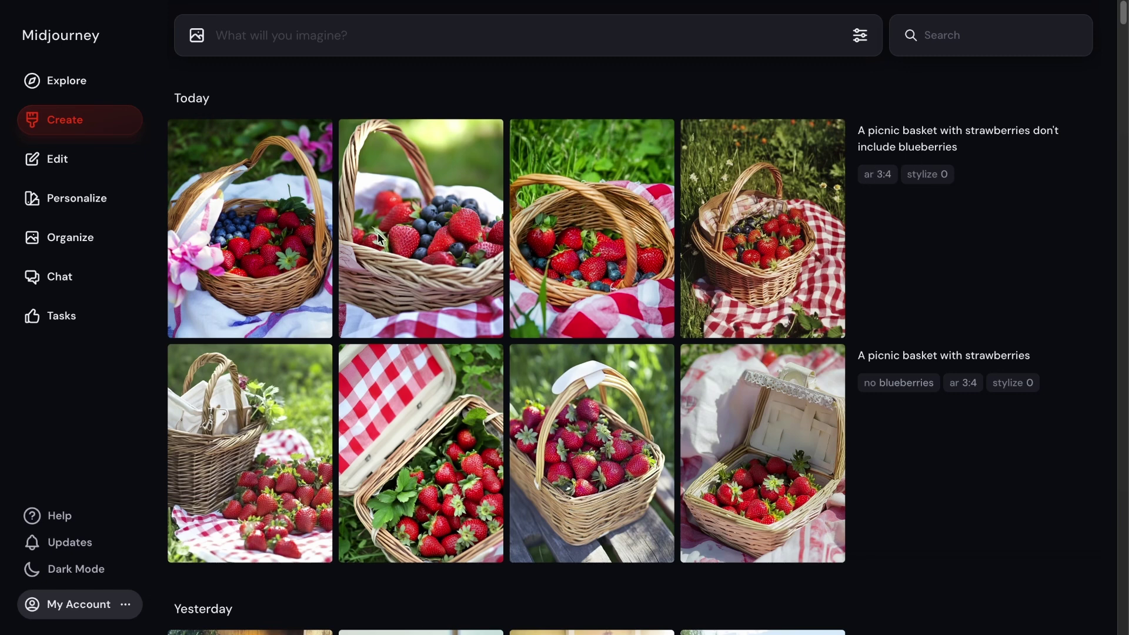
# Preview a new basket image, then drag the no blueberries concept tag around
pyautogui.click(445, 241)
pyautogui.press('Escape')
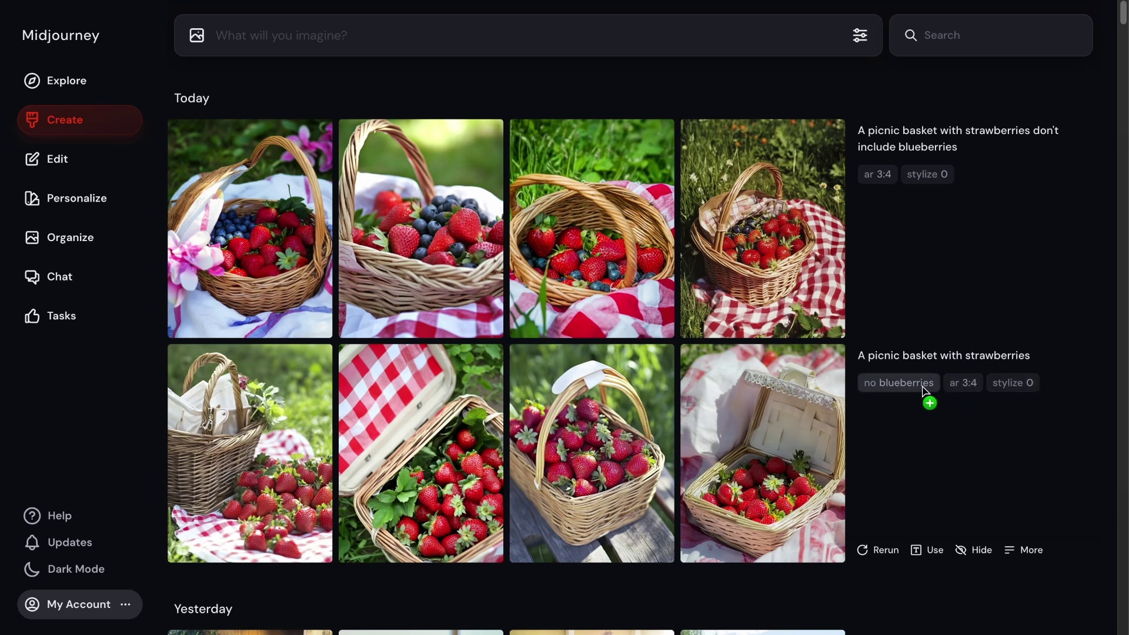
pyautogui.moveTo(877, 388); pyautogui.dragTo(885, 302)
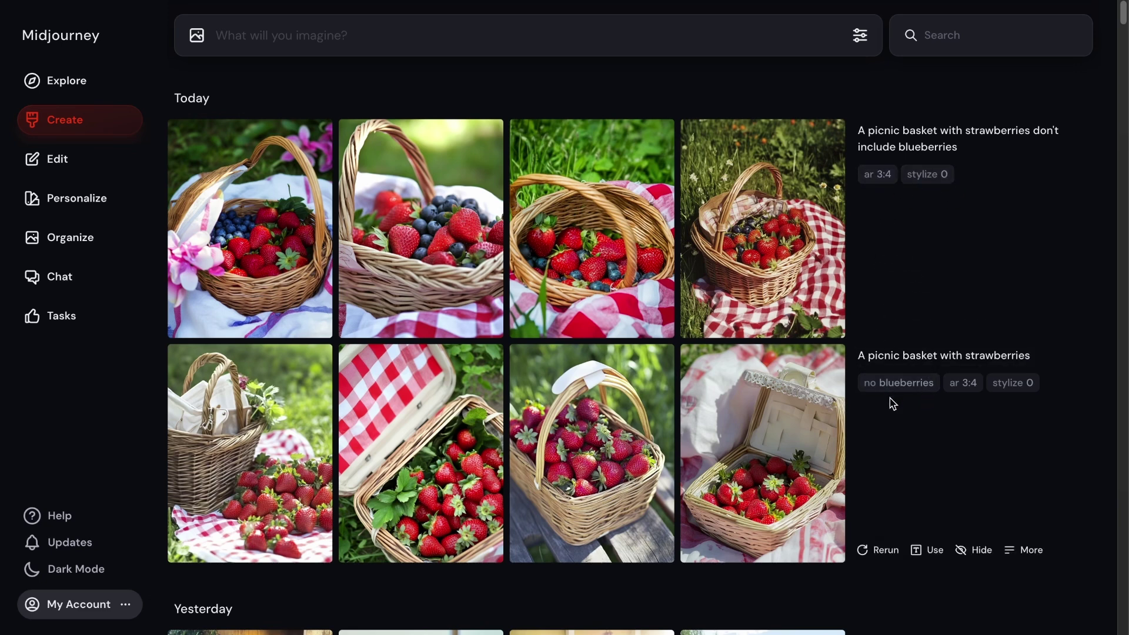
pyautogui.moveTo(887, 386); pyautogui.dragTo(927, 384)
pyautogui.moveTo(829, 402)
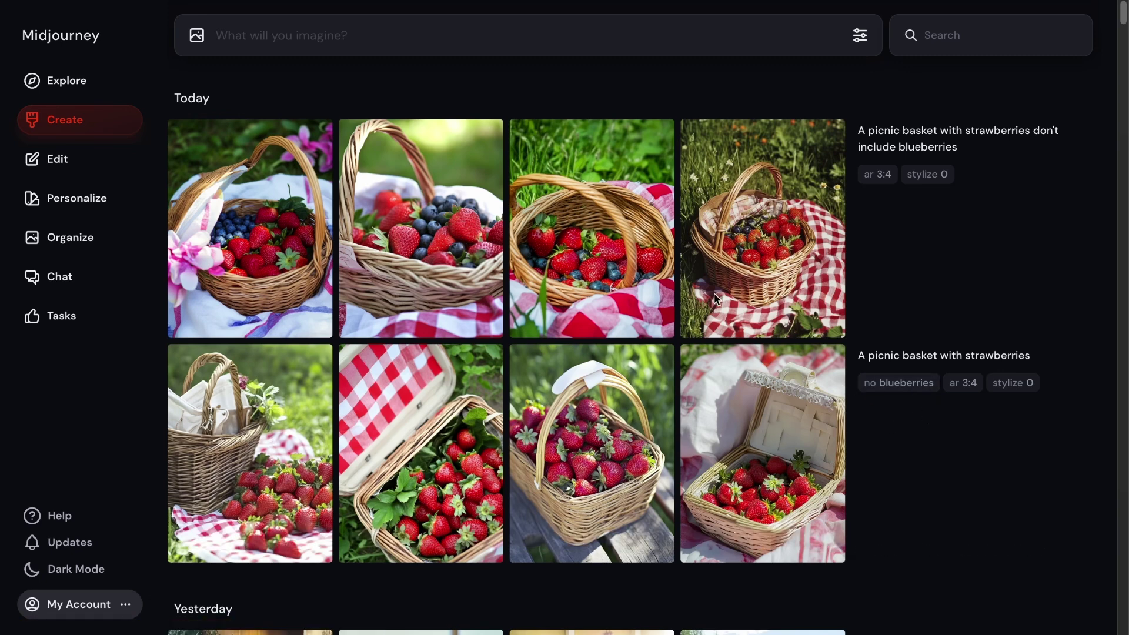
# Copy the earlier 'a picnic basket with strawberries' raw-style, stylize 0 prompt into the prompt box
pyautogui.click(861, 37)
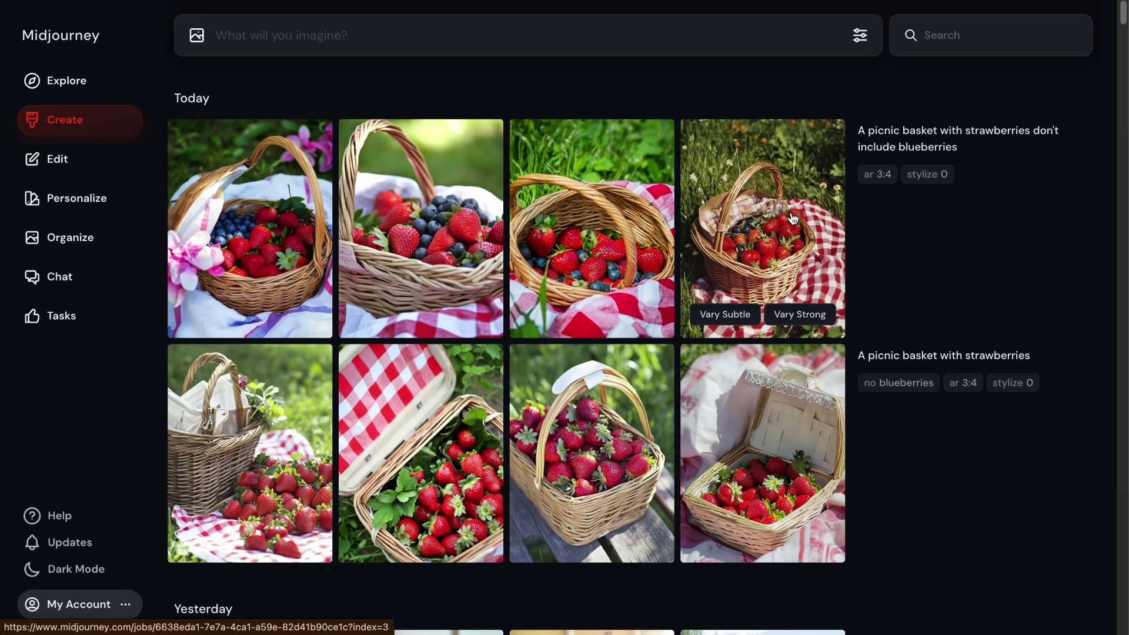
pyautogui.moveTo(863, 214)
pyautogui.moveTo(907, 152)
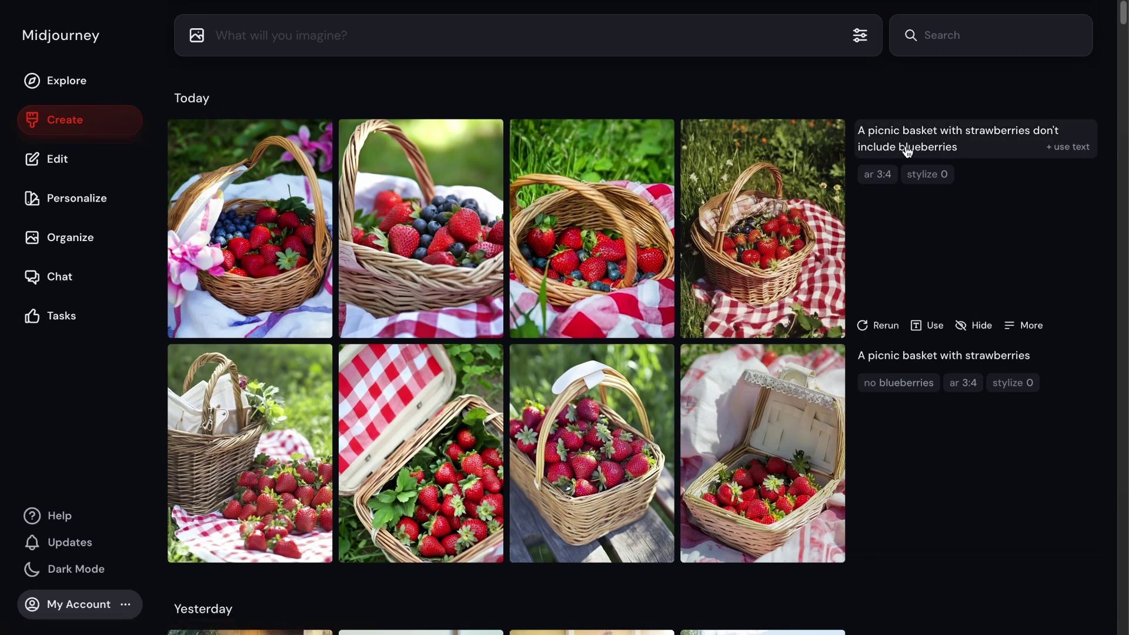
pyautogui.click(1073, 155)
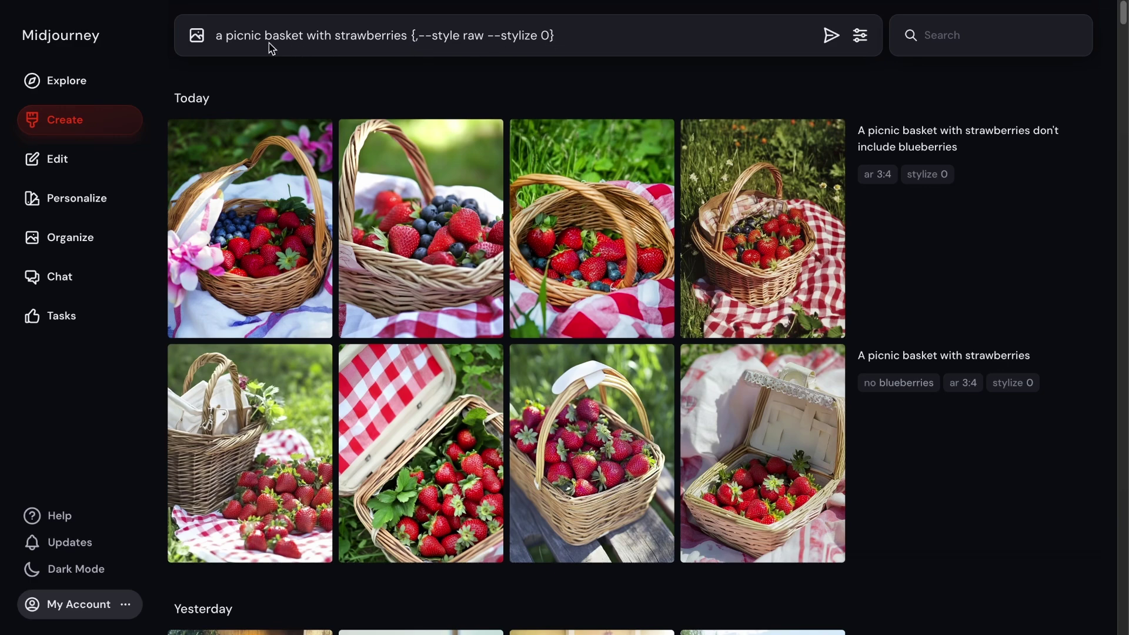
pyautogui.click(417, 36)
pyautogui.press('BackSpace')
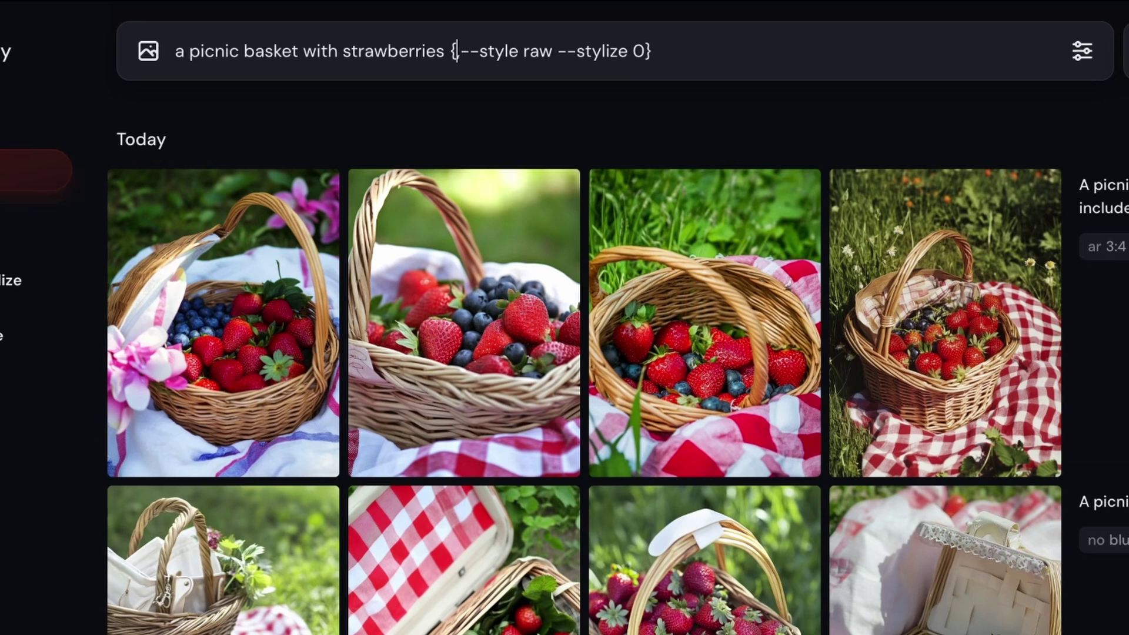
pyautogui.write(',')
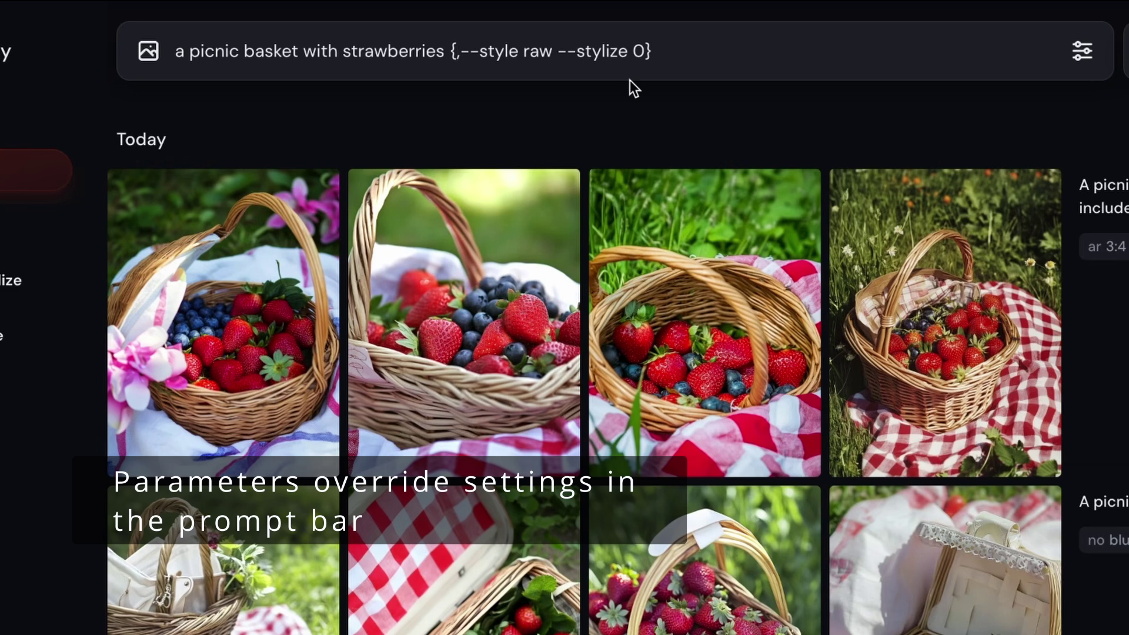
# Open the settings panel and check the current Stylization value of 1000
pyautogui.click(1082, 51)
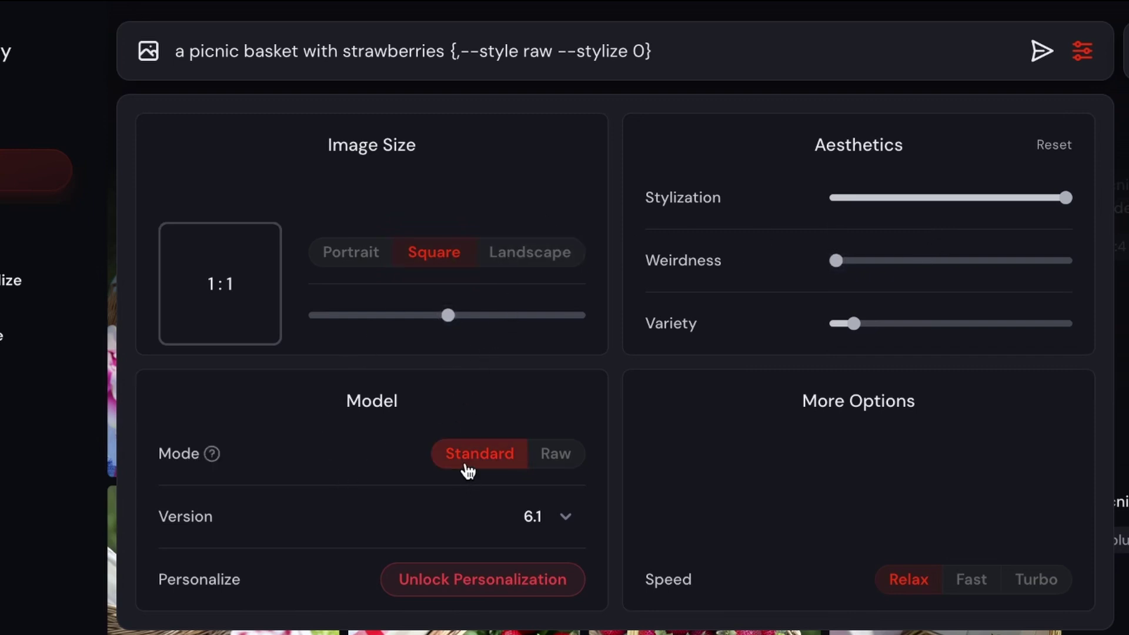
pyautogui.moveTo(661, 200)
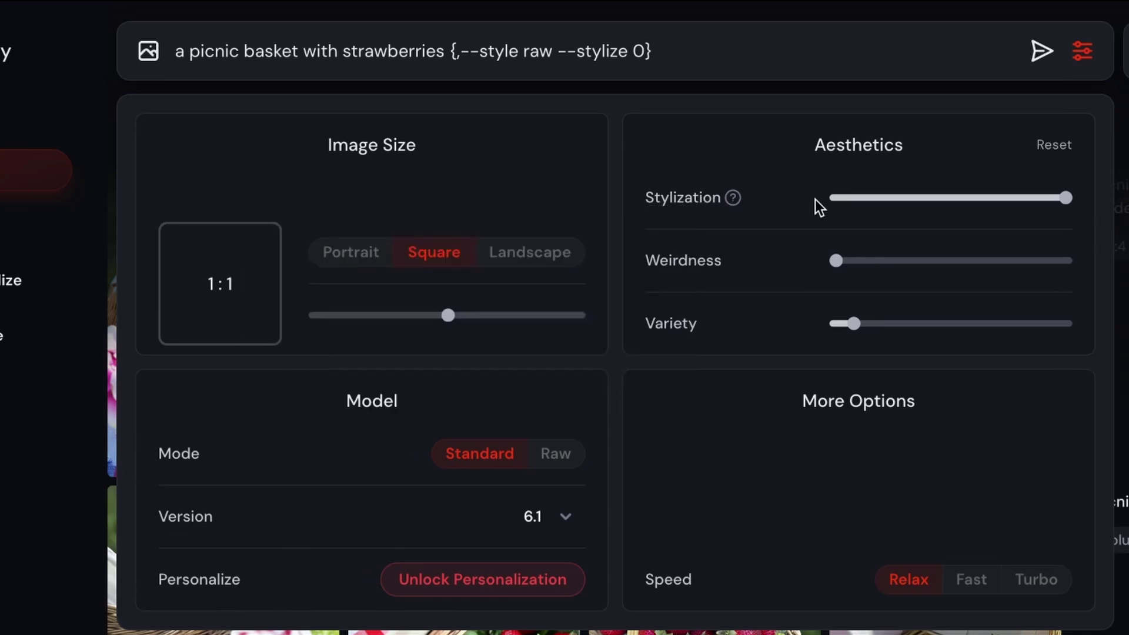
pyautogui.click(1070, 198)
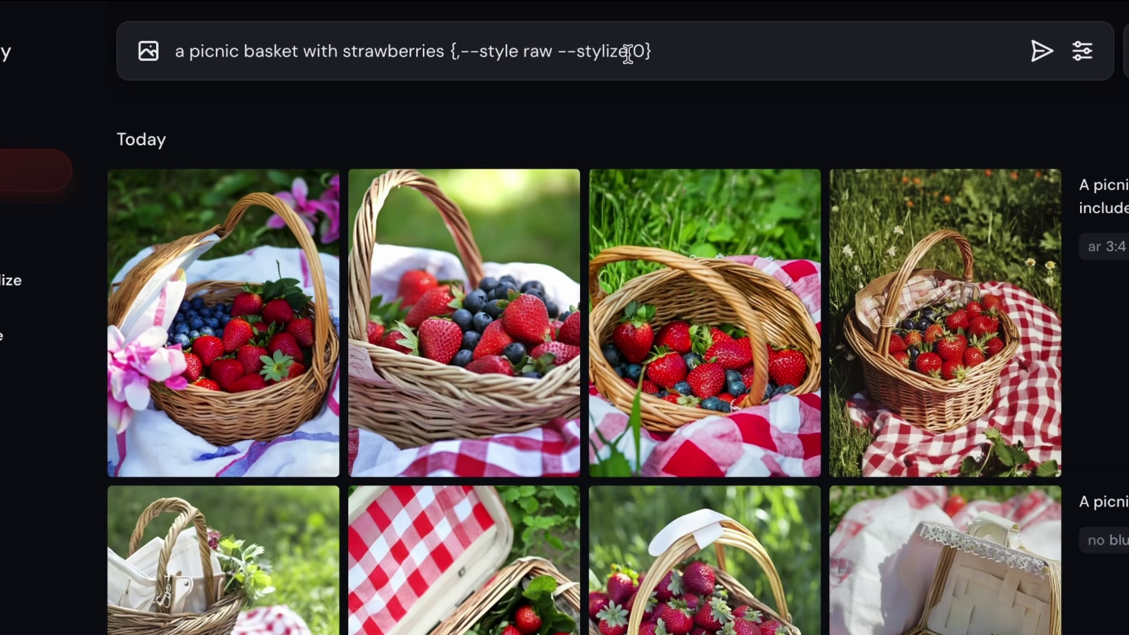
pyautogui.click(1092, 63)
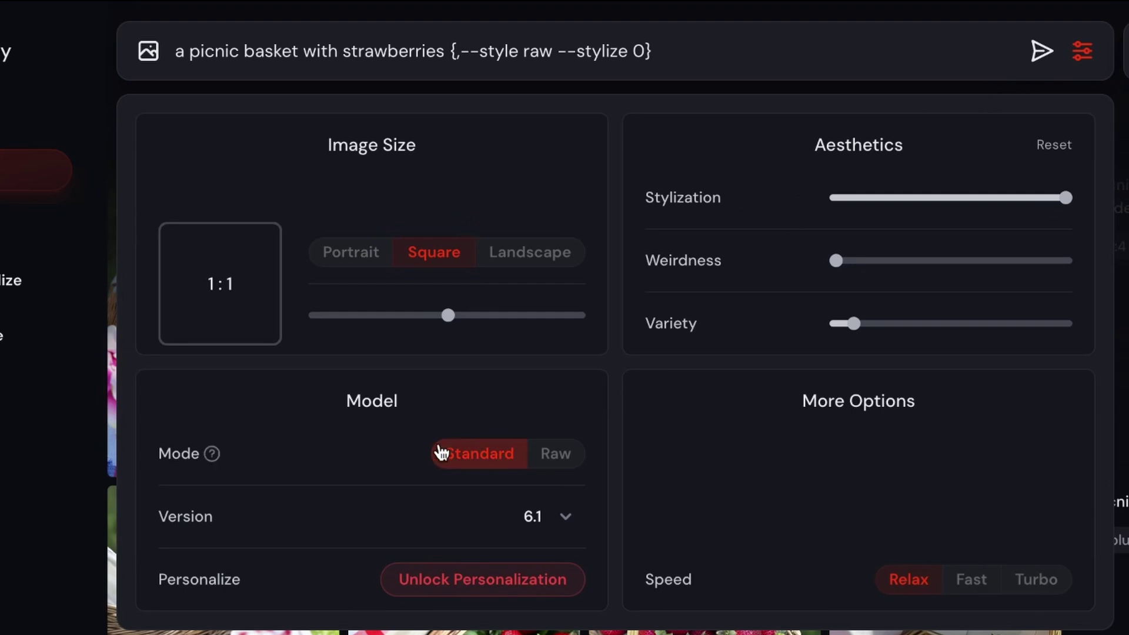
pyautogui.moveTo(210, 453)
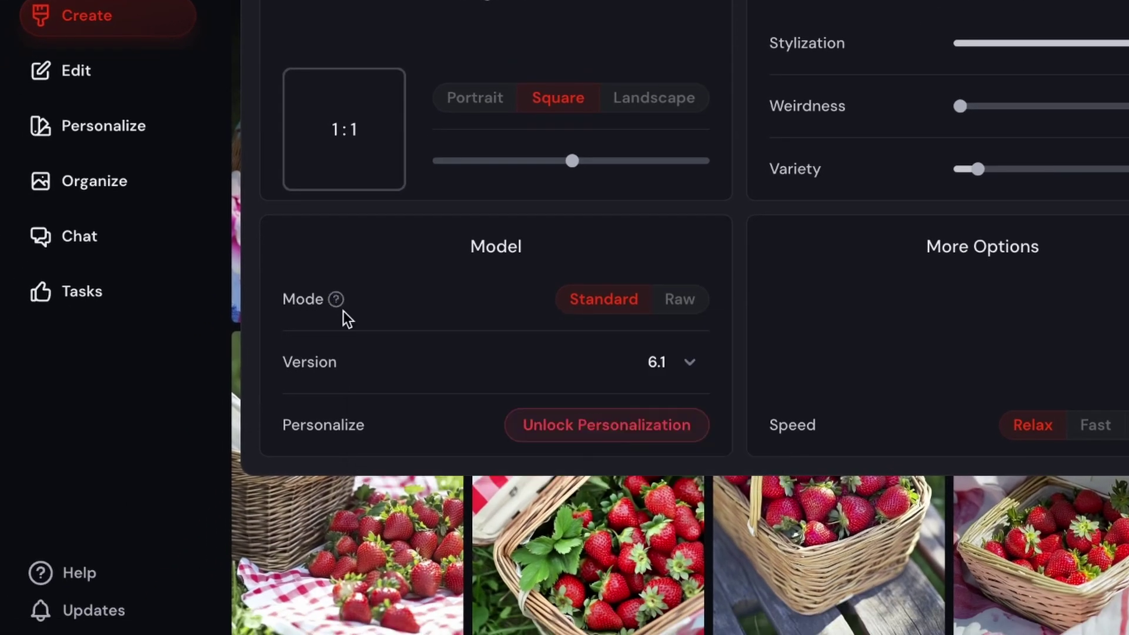
pyautogui.moveTo(335, 300)
pyautogui.moveTo(859, 46)
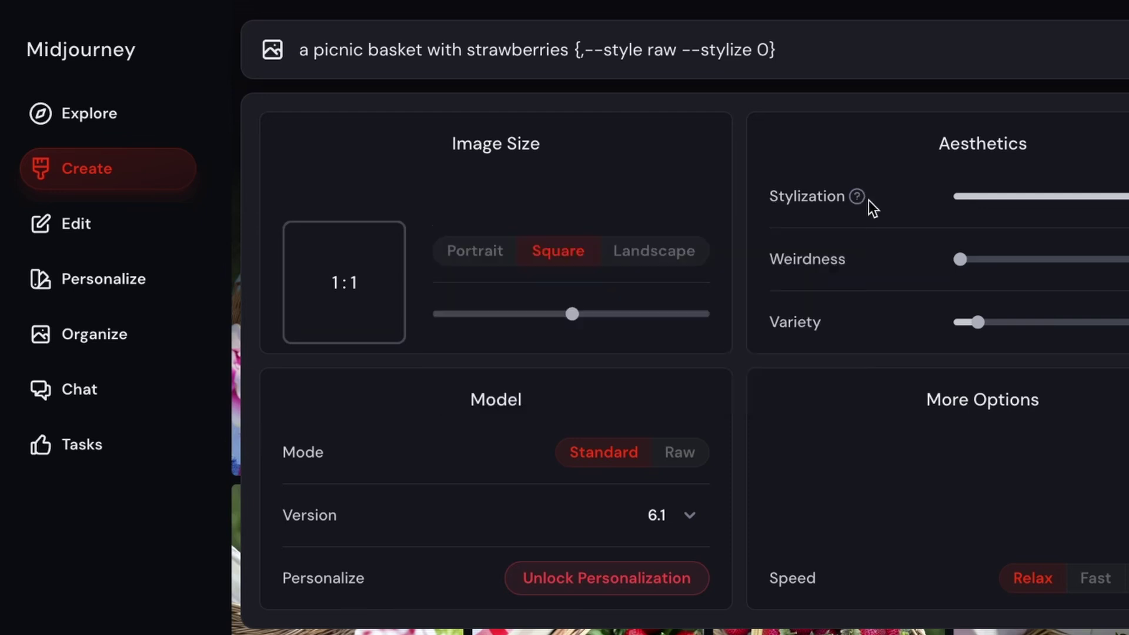
pyautogui.moveTo(977, 209)
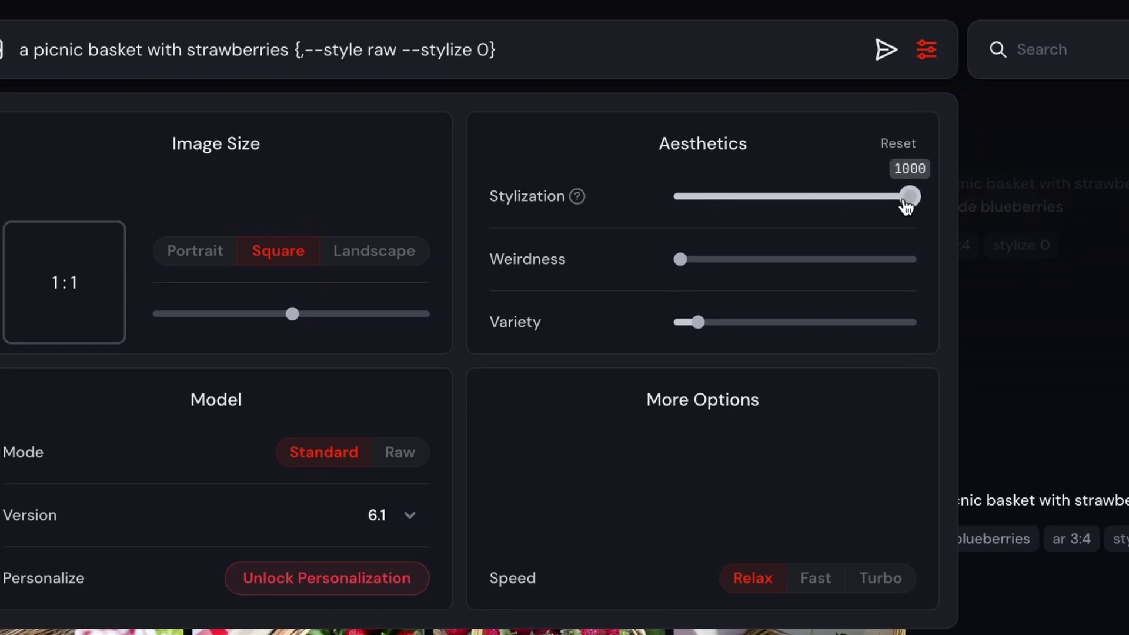
pyautogui.moveTo(575, 198)
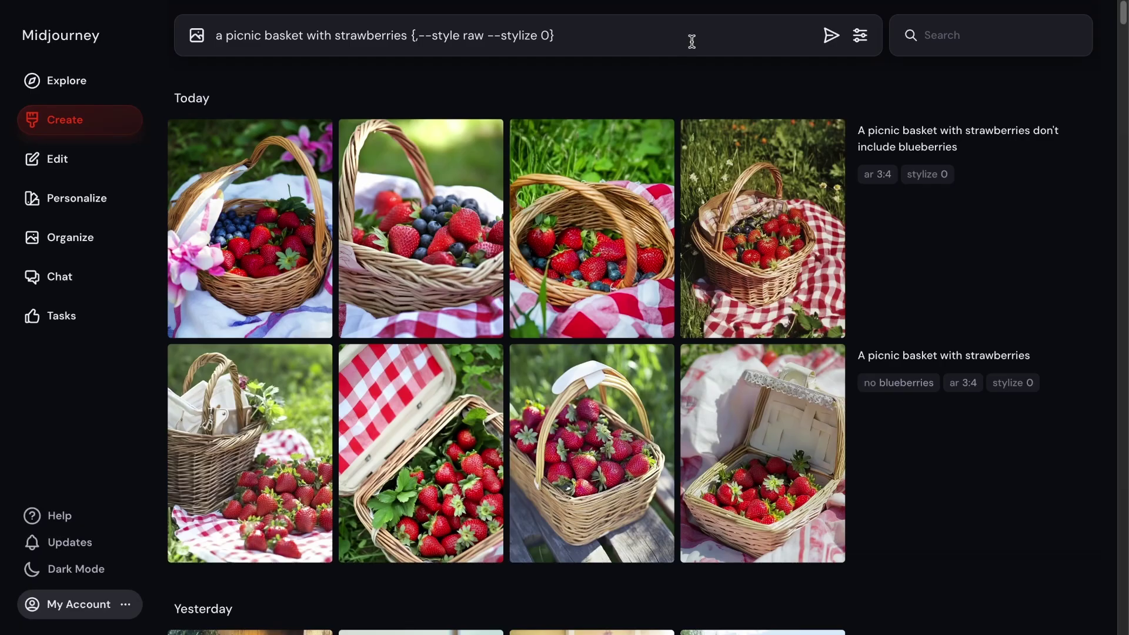
# Submit the chaos 10 prompt, producing raw-style stylize 0 and stylize 1000 batches
pyautogui.click(832, 43)
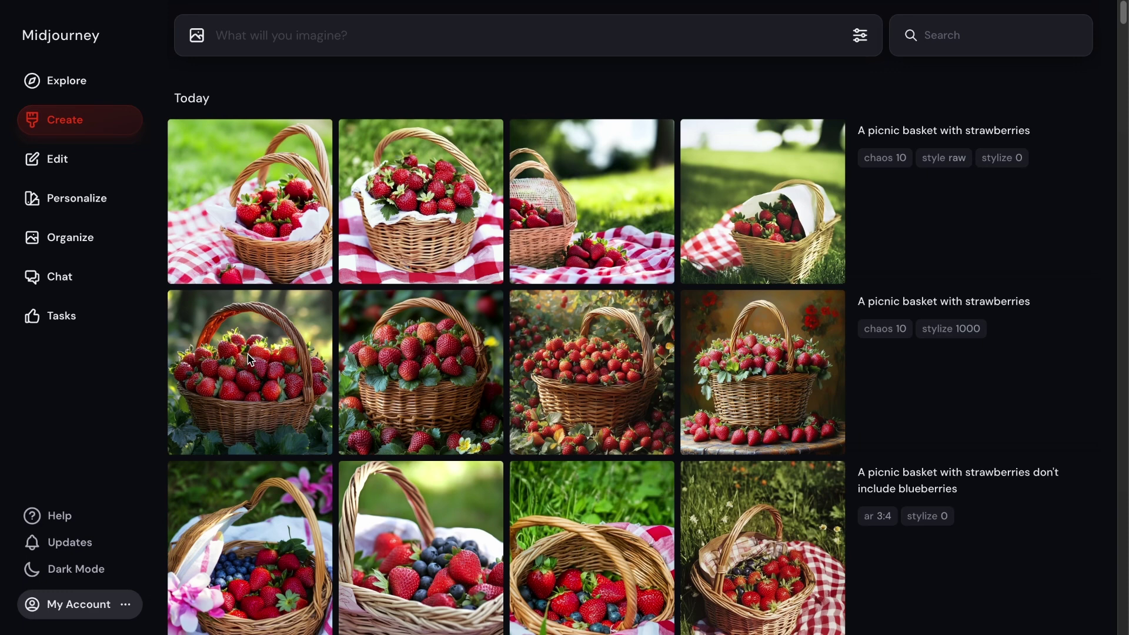
# Step through the stylize 1000 basket variants full size, then close the viewer
pyautogui.click(251, 361)
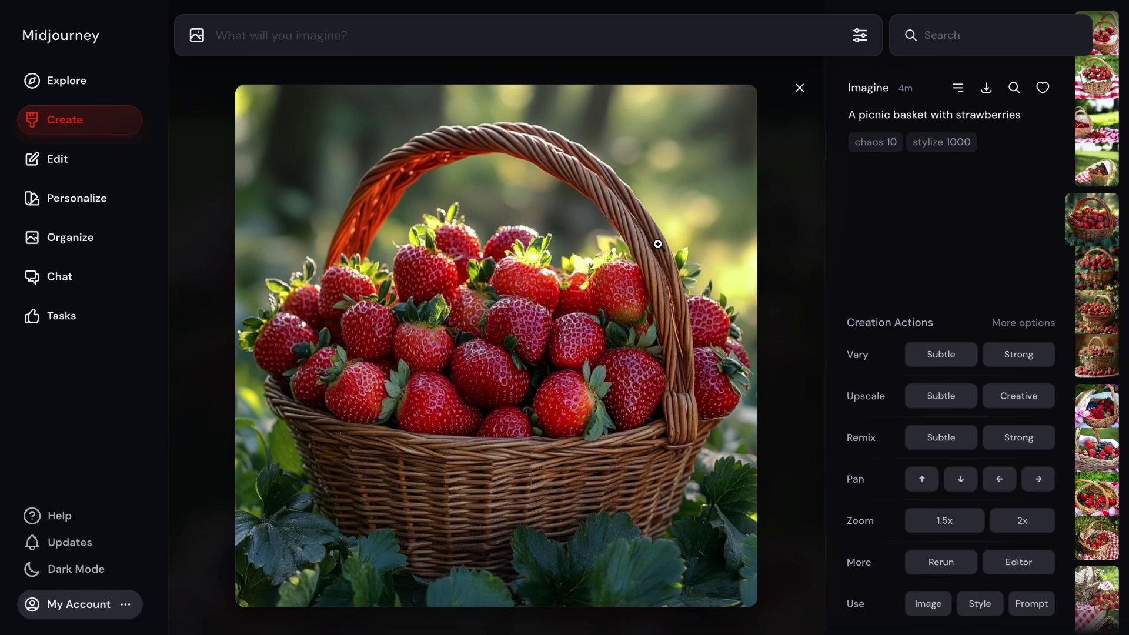
pyautogui.press('Down')
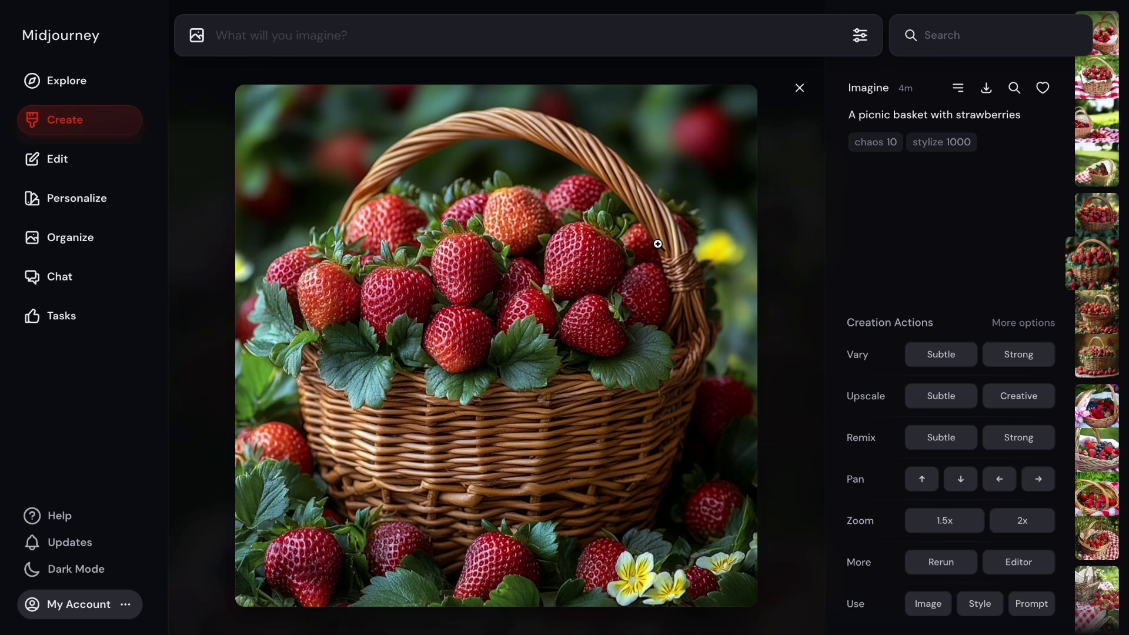
pyautogui.press('Down')
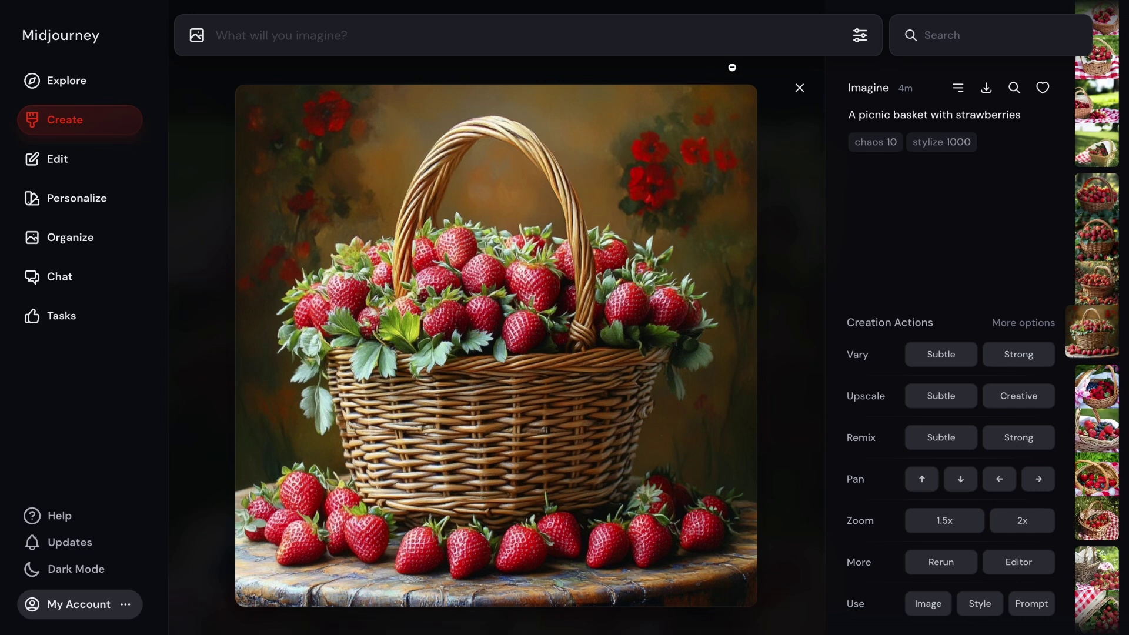
pyautogui.click(801, 89)
# View the first raw-style basket image and the next three full size, then return to the gallery
pyautogui.click(305, 199)
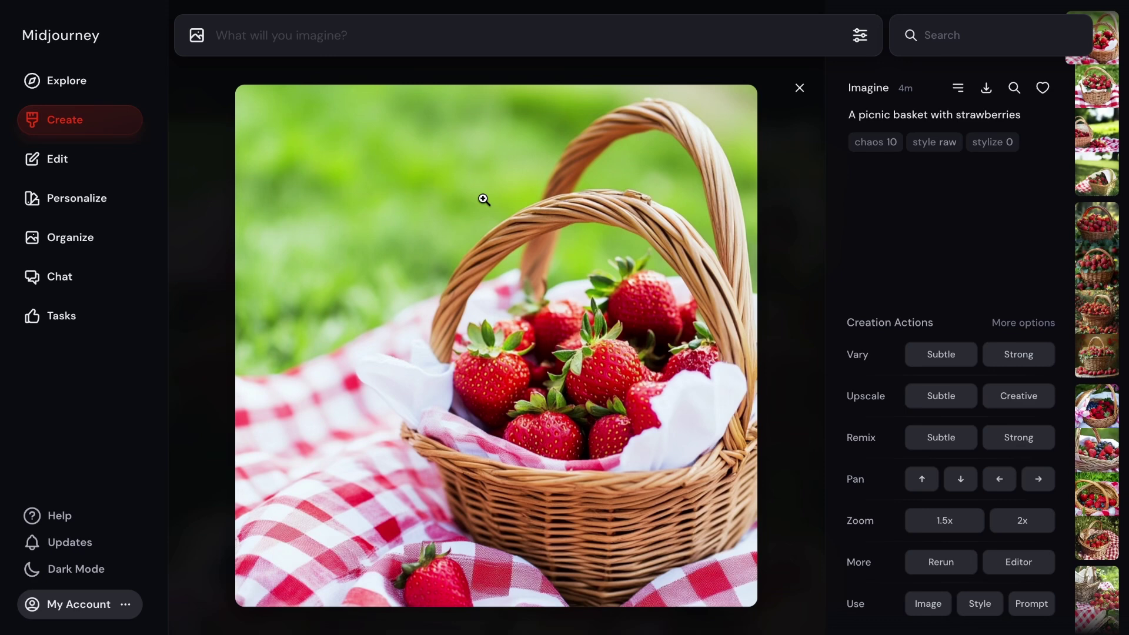
pyautogui.press('Right')
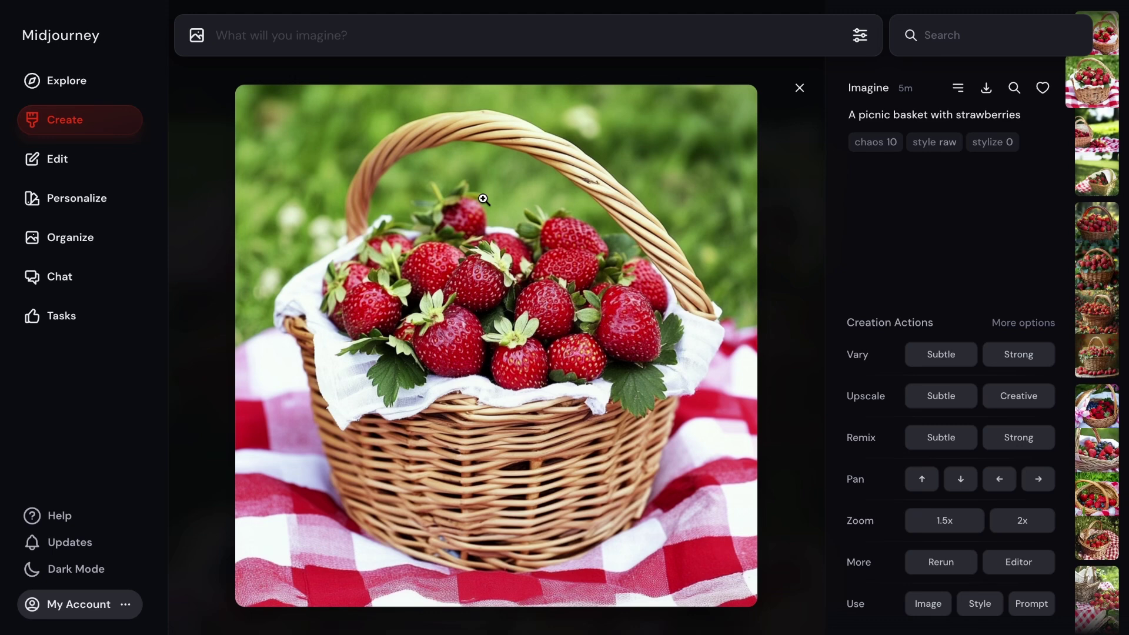
pyautogui.press('Right')
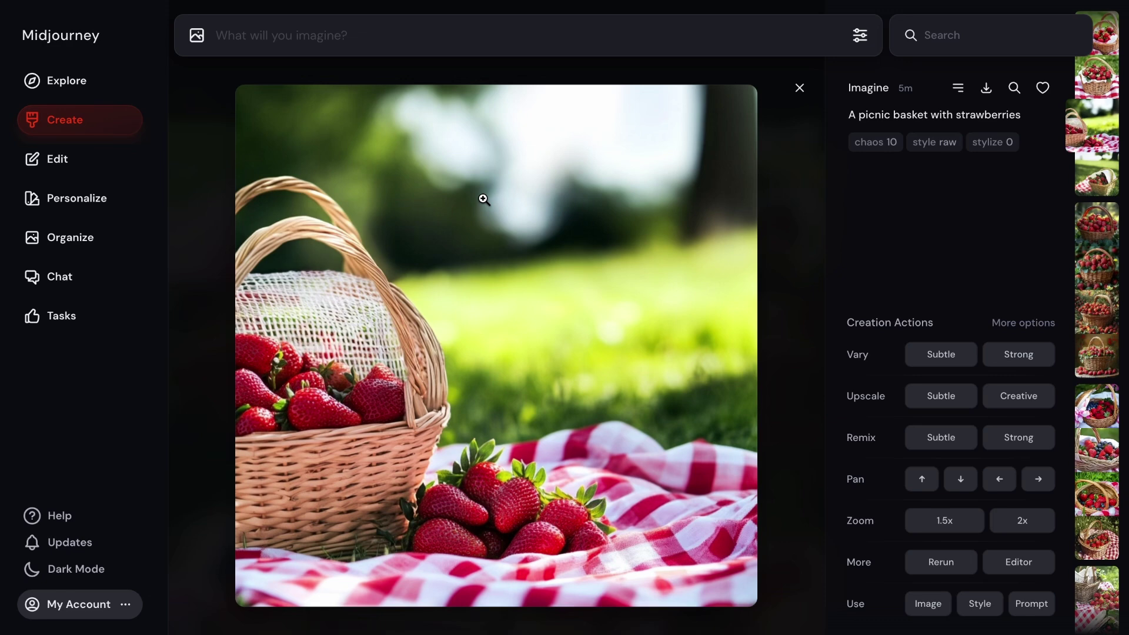
pyautogui.press('Right')
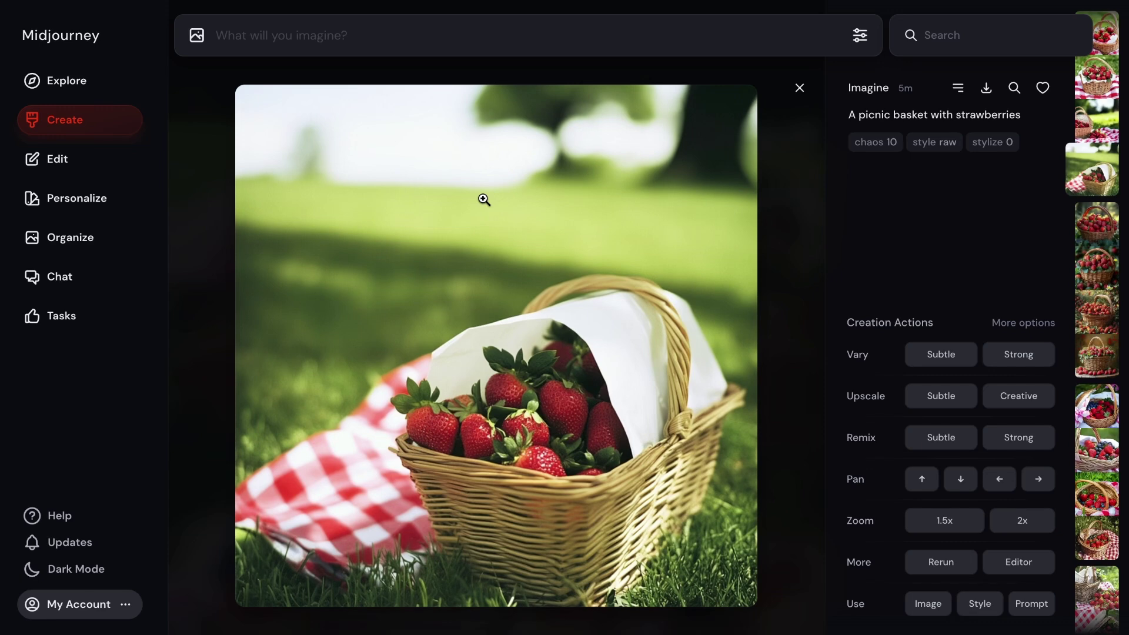
pyautogui.press('Escape')
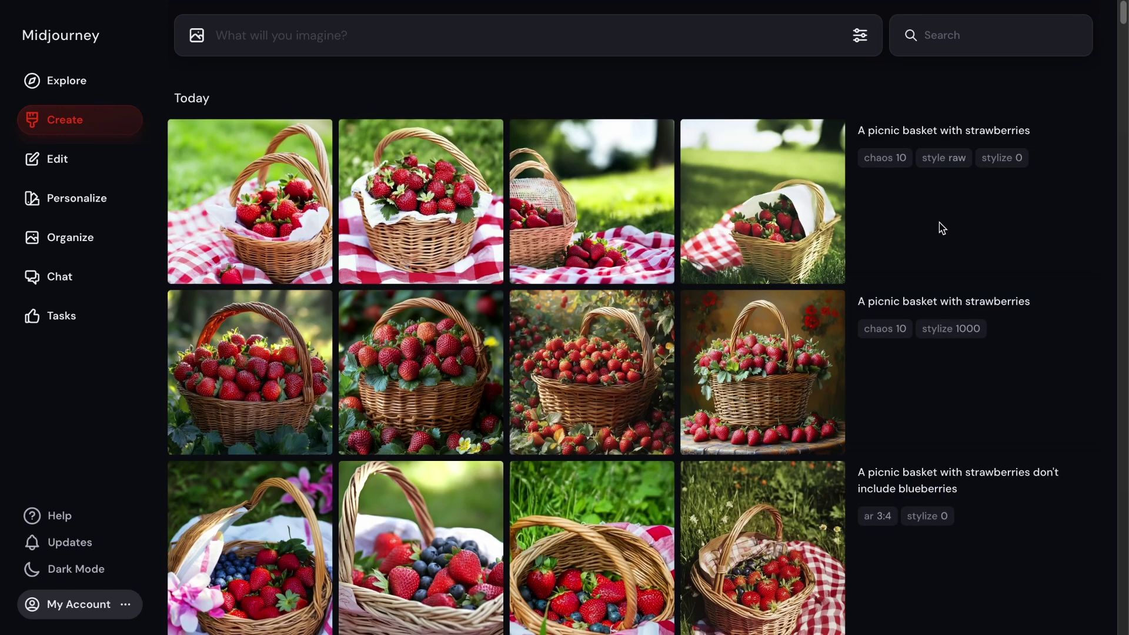
# Open the third raw-style basket image and toggle the Vary actions off and back on
pyautogui.click(597, 184)
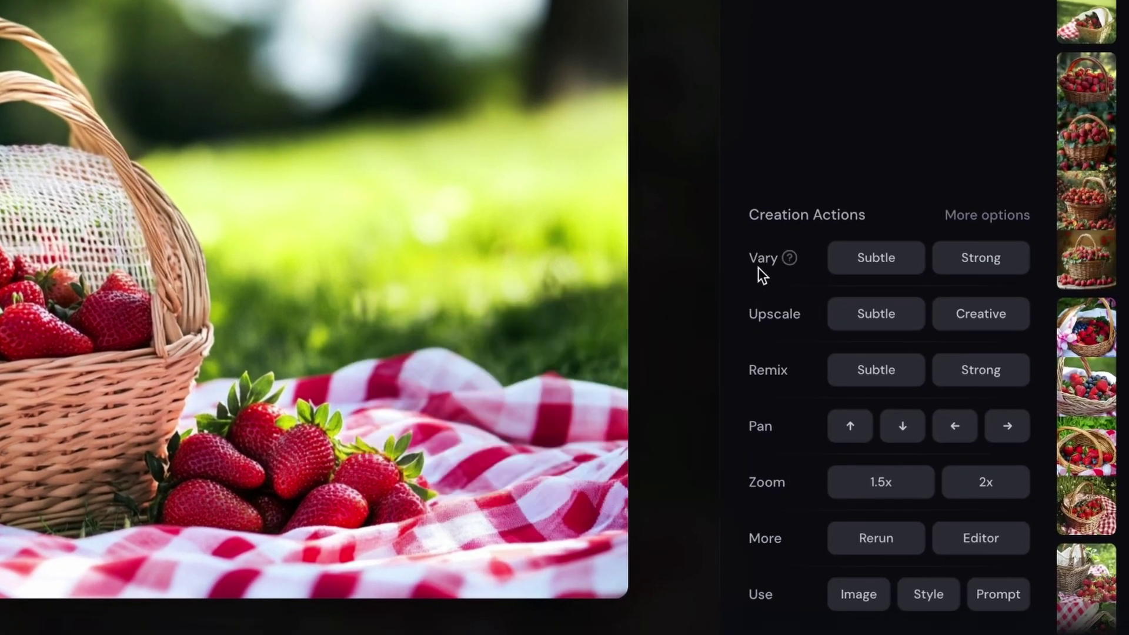
pyautogui.click(975, 222)
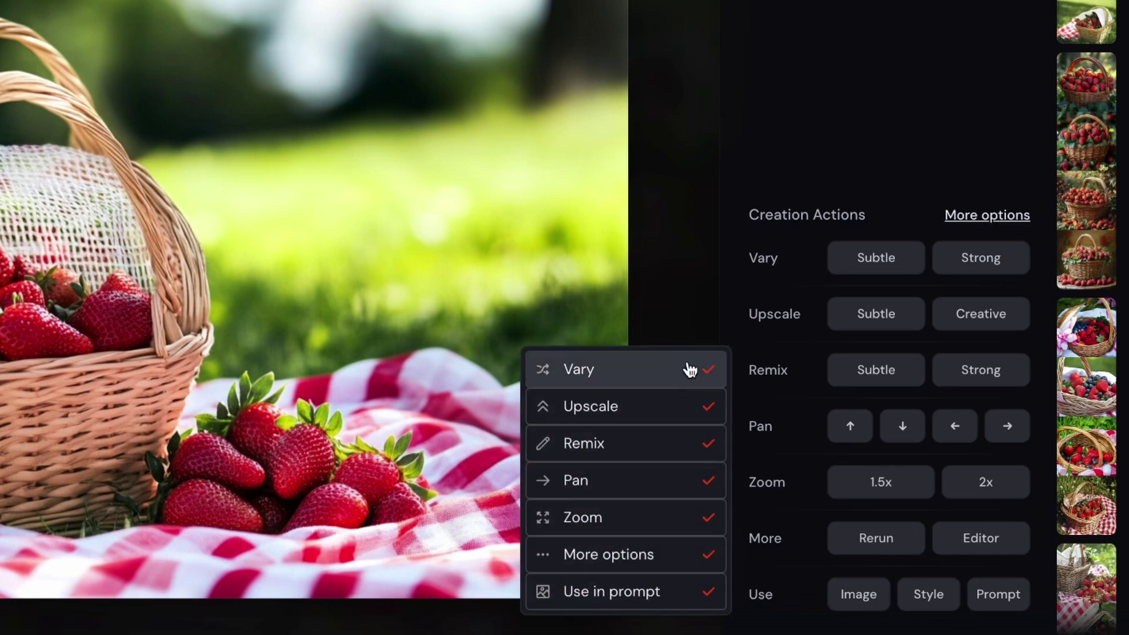
pyautogui.click(701, 384)
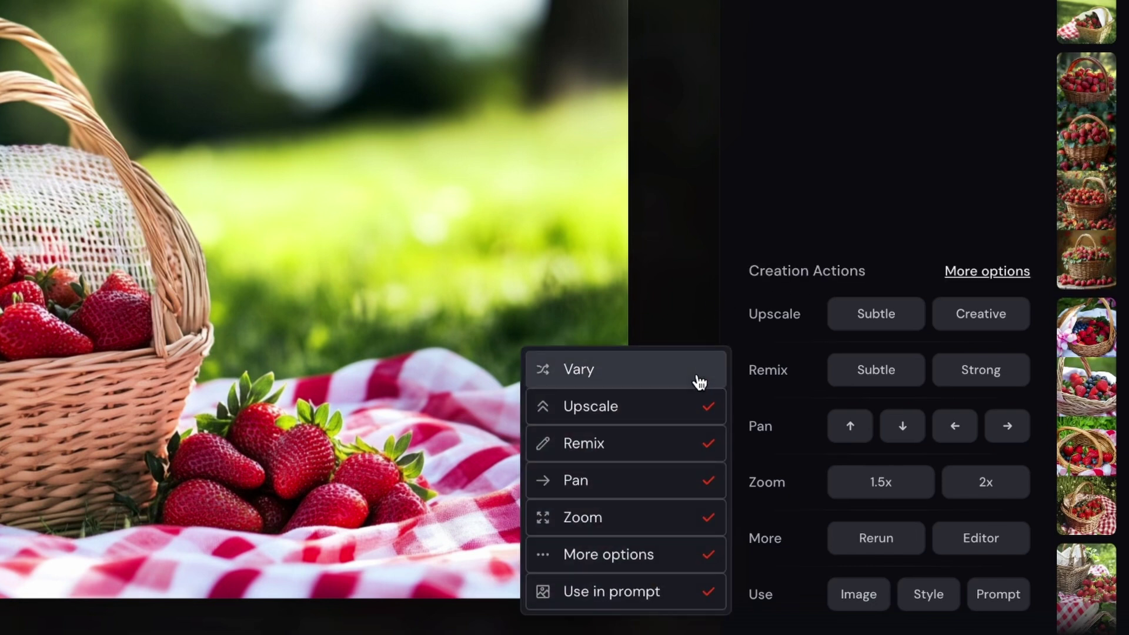
pyautogui.click(700, 383)
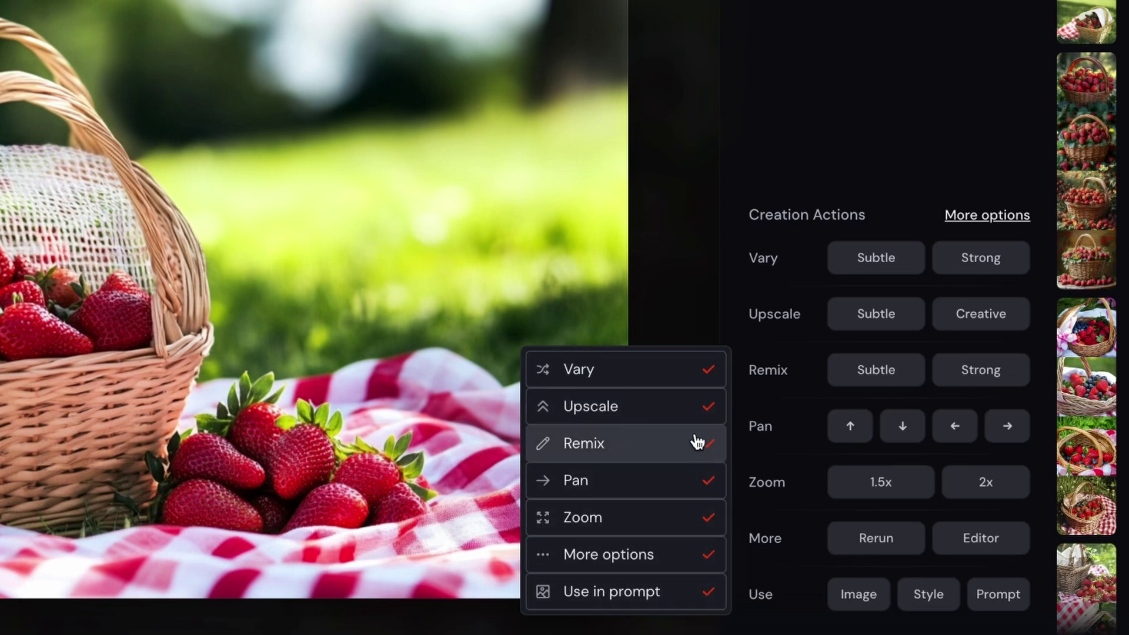
pyautogui.moveTo(788, 258)
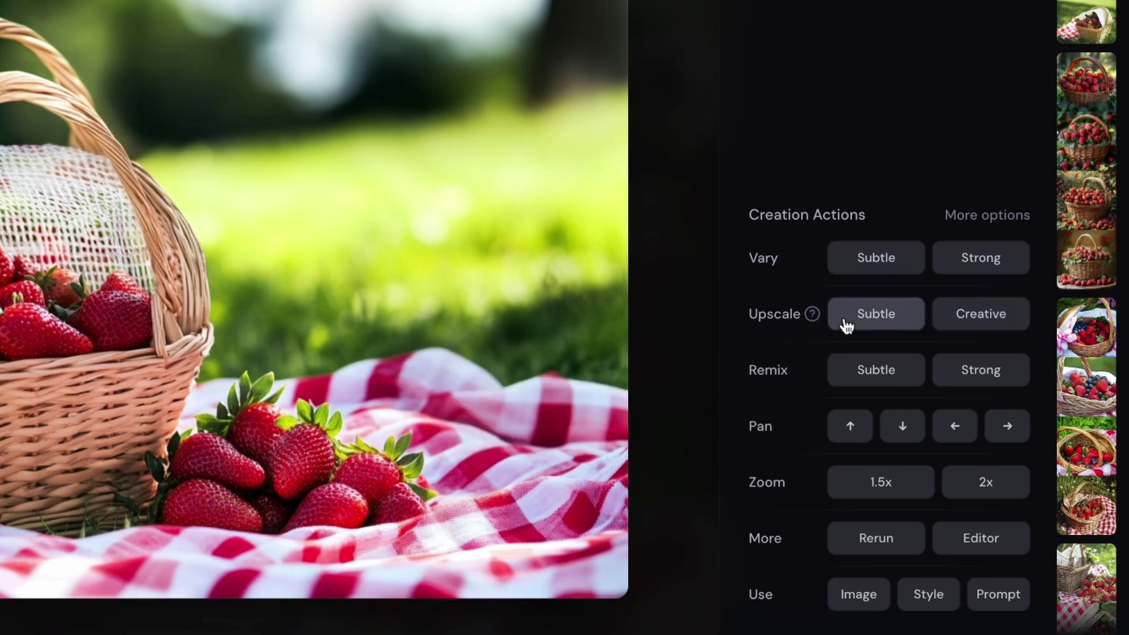
pyautogui.moveTo(800, 372)
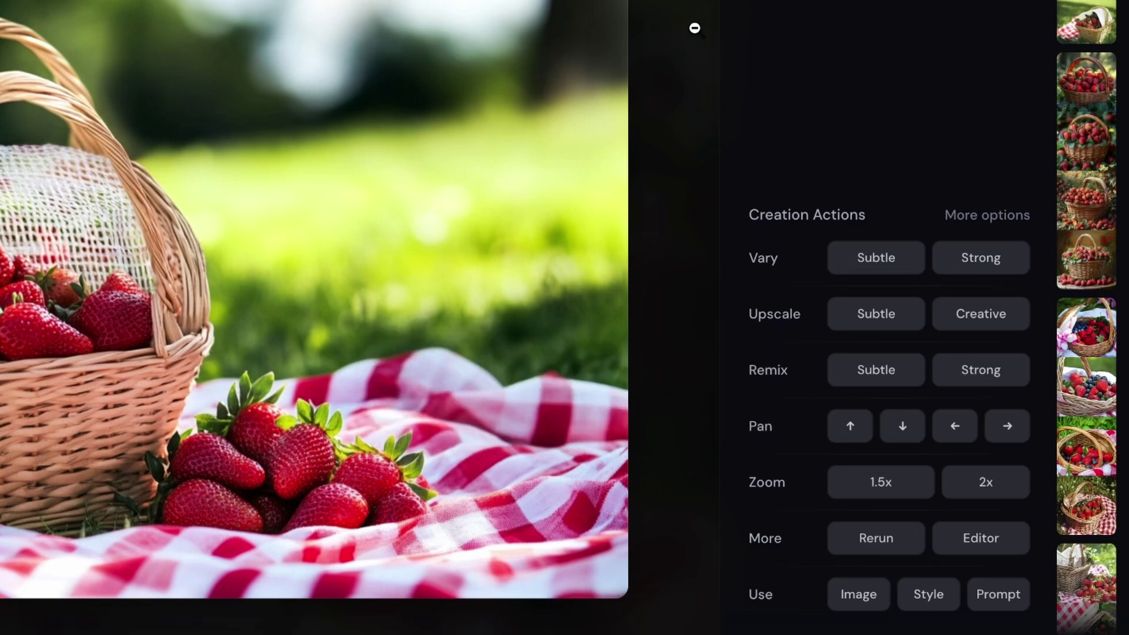
pyautogui.moveTo(776, 432)
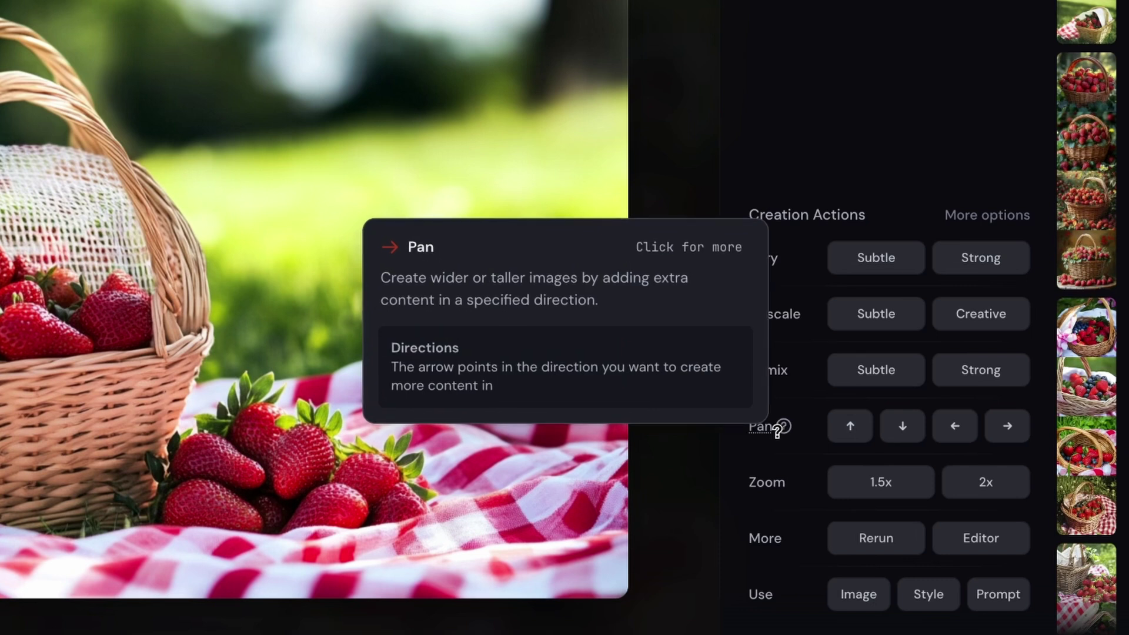
pyautogui.moveTo(796, 483)
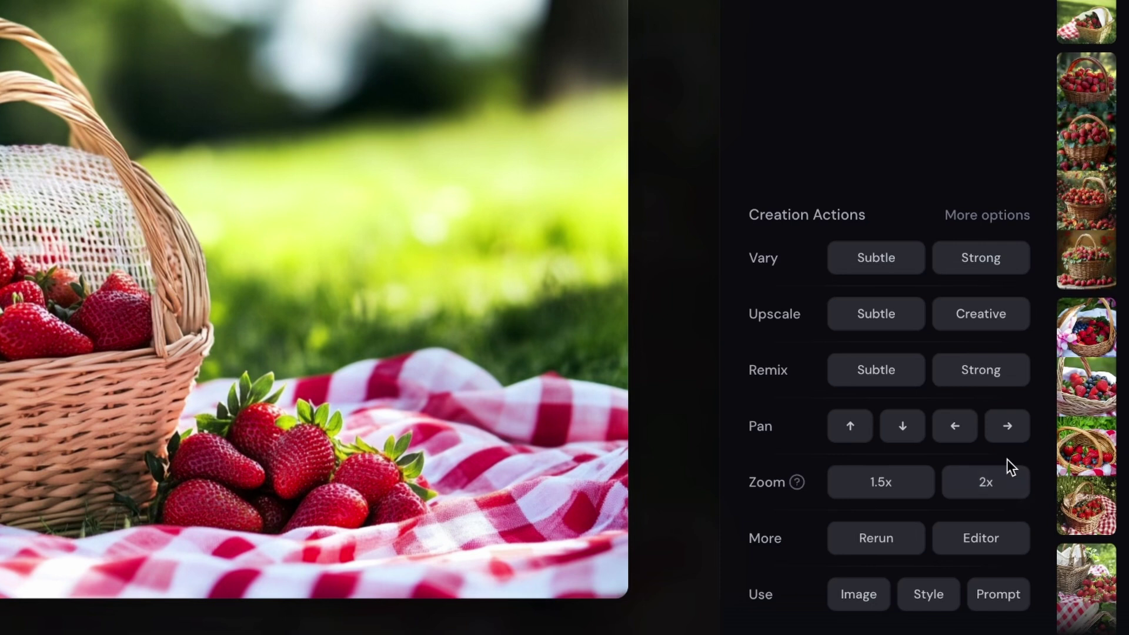
# Try a custom 3.5 zoom-out value on the basket image, abandon it, and close the image
pyautogui.click(1023, 498)
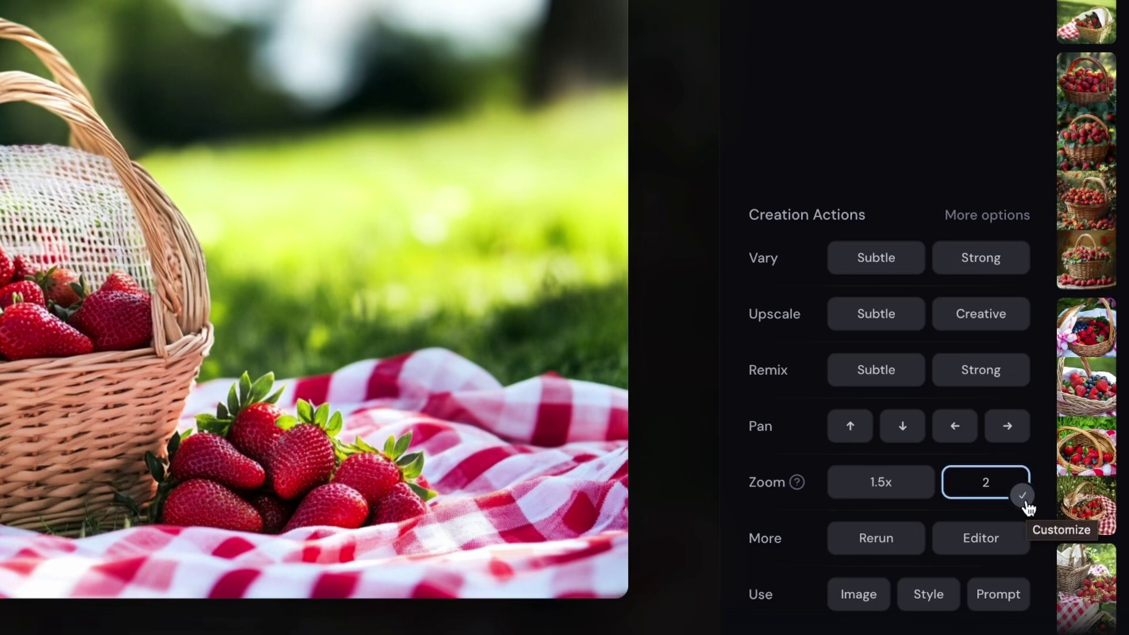
pyautogui.press('BackSpace')
pyautogui.write('3')
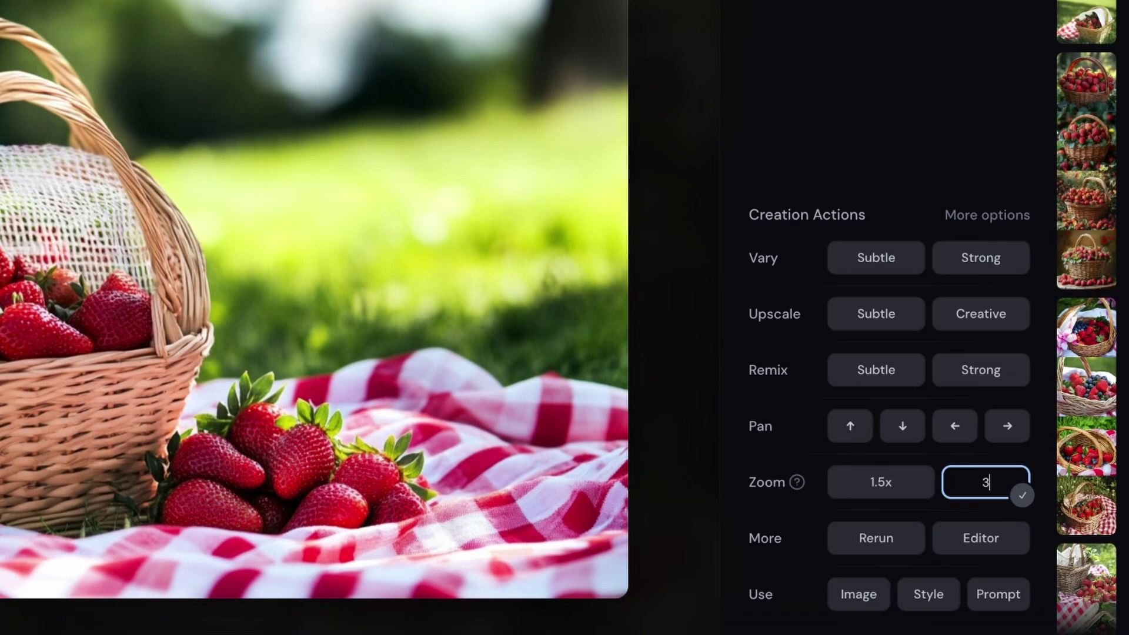
pyautogui.write('.5')
pyautogui.press('BackSpace')
pyautogui.press('BackSpace')
pyautogui.press('BackSpace')
pyautogui.click(794, 540)
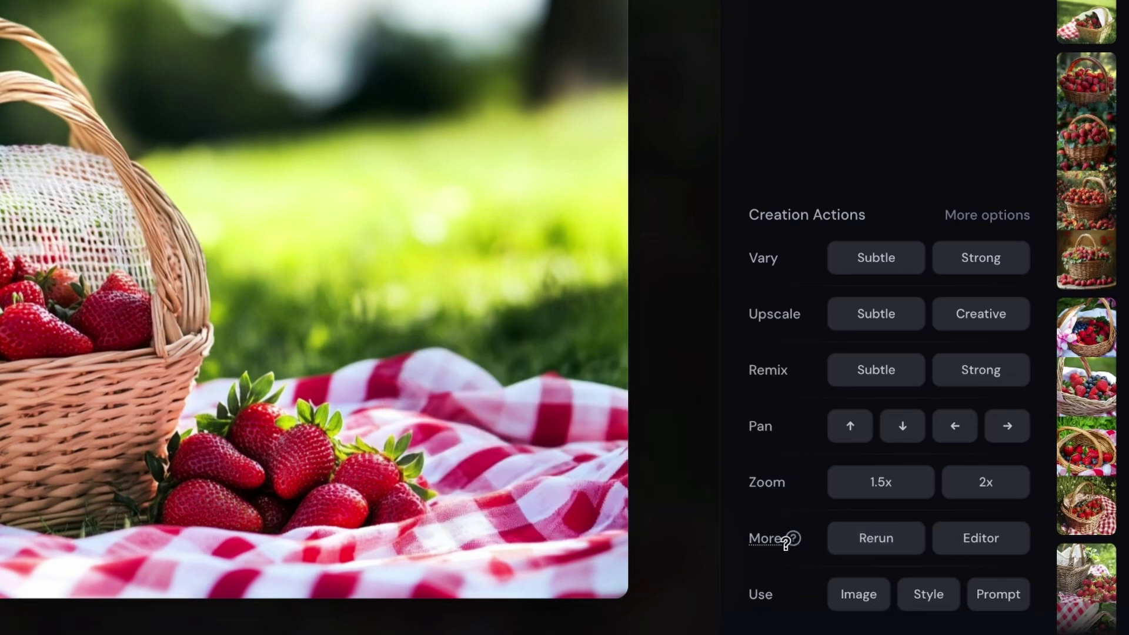
pyautogui.moveTo(787, 537)
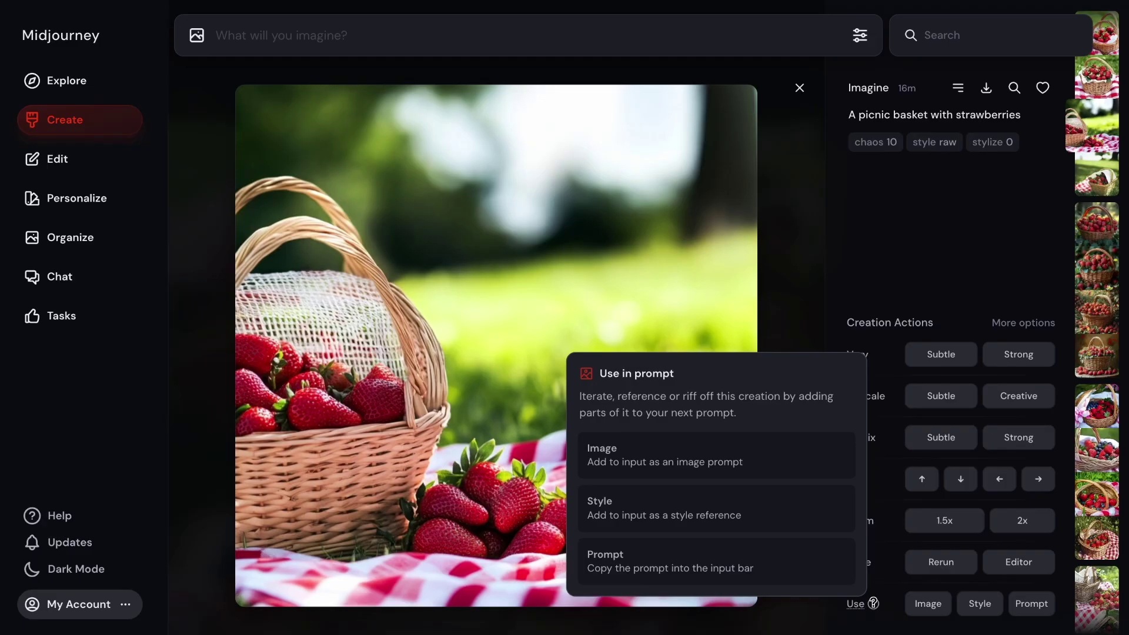
pyautogui.press('Escape')
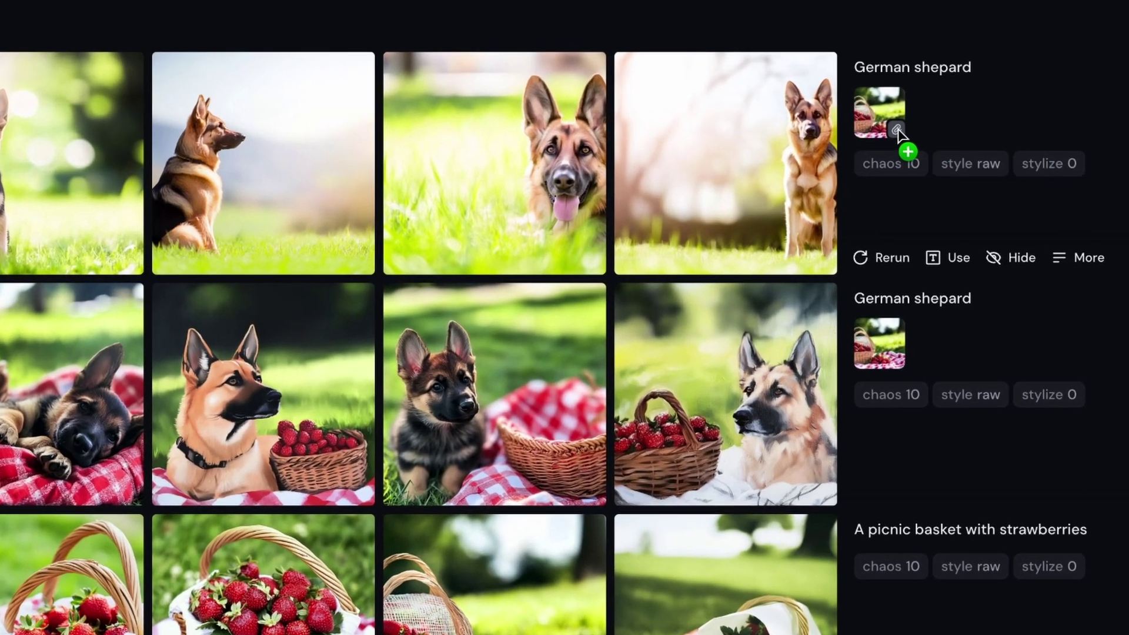
# Copy the basket reference onto the second German shepard prompt and scroll down the gallery
pyautogui.moveTo(897, 133)
pyautogui.mouseDown()
pyautogui.moveTo(888, 358)
pyautogui.moveTo(894, 129)
pyautogui.mouseUp()
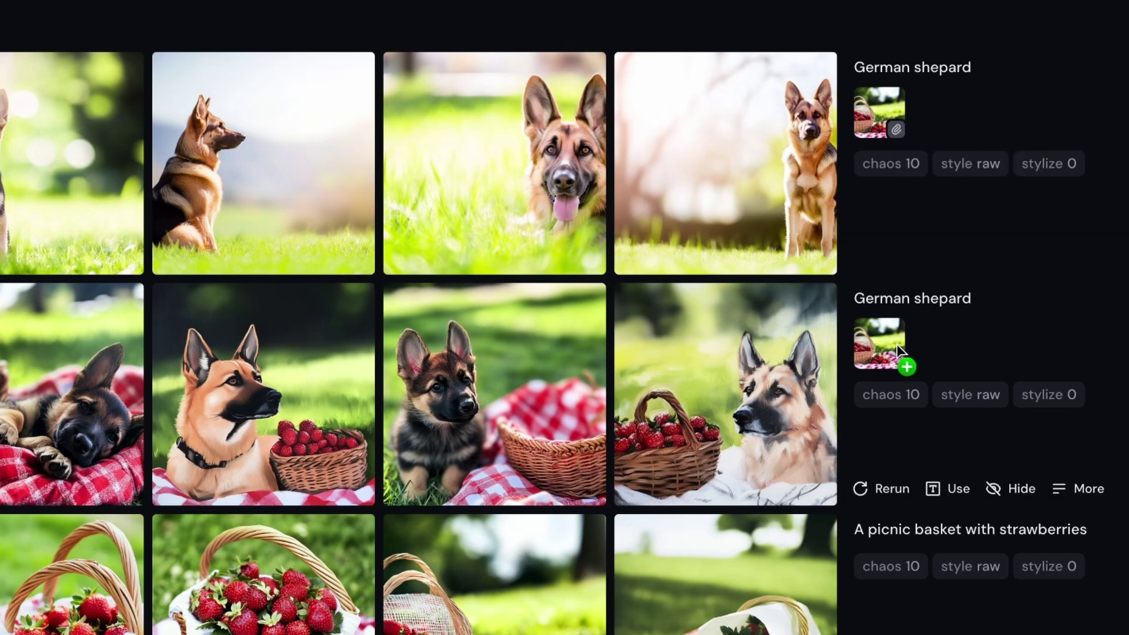
pyautogui.scroll(-2, 897, 344)
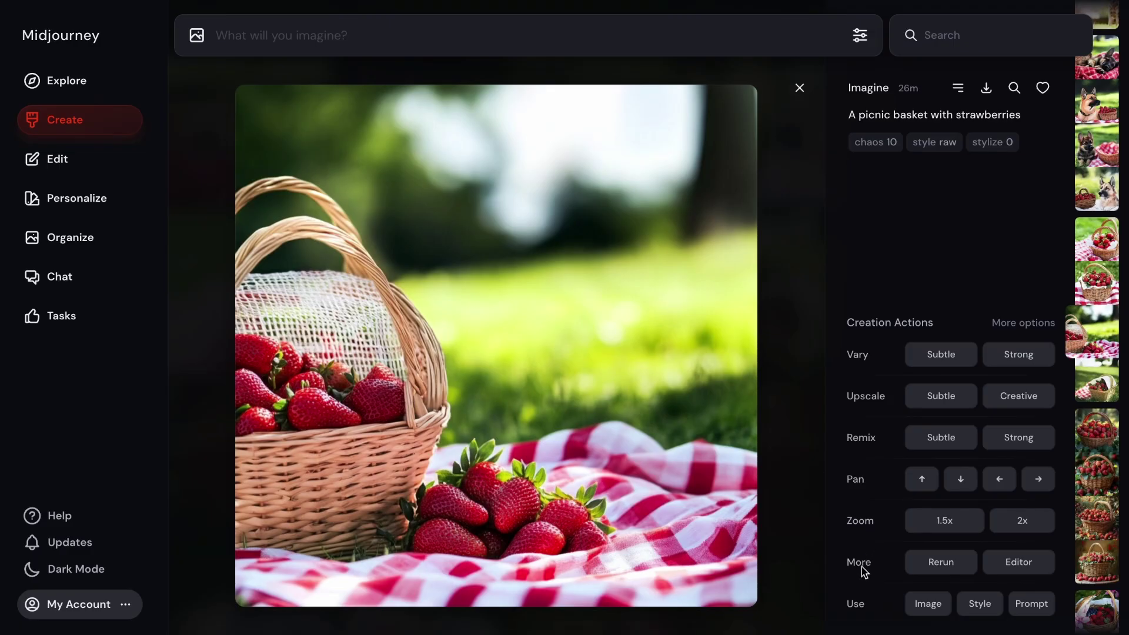
# In the Editor, erase the front pile of strawberries and select the existing prompt text
pyautogui.click(1012, 564)
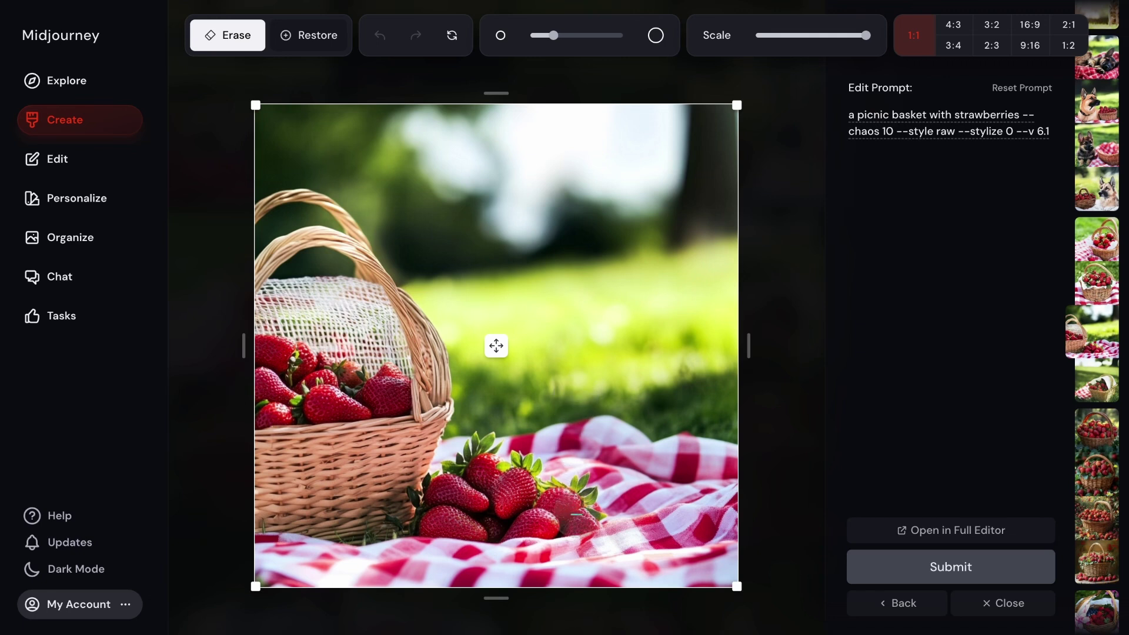
pyautogui.moveTo(576, 515)
pyautogui.mouseDown()
pyautogui.moveTo(531, 481)
pyautogui.moveTo(484, 471)
pyautogui.moveTo(440, 497)
pyautogui.moveTo(441, 518)
pyautogui.moveTo(528, 508)
pyautogui.moveTo(469, 499)
pyautogui.mouseUp()
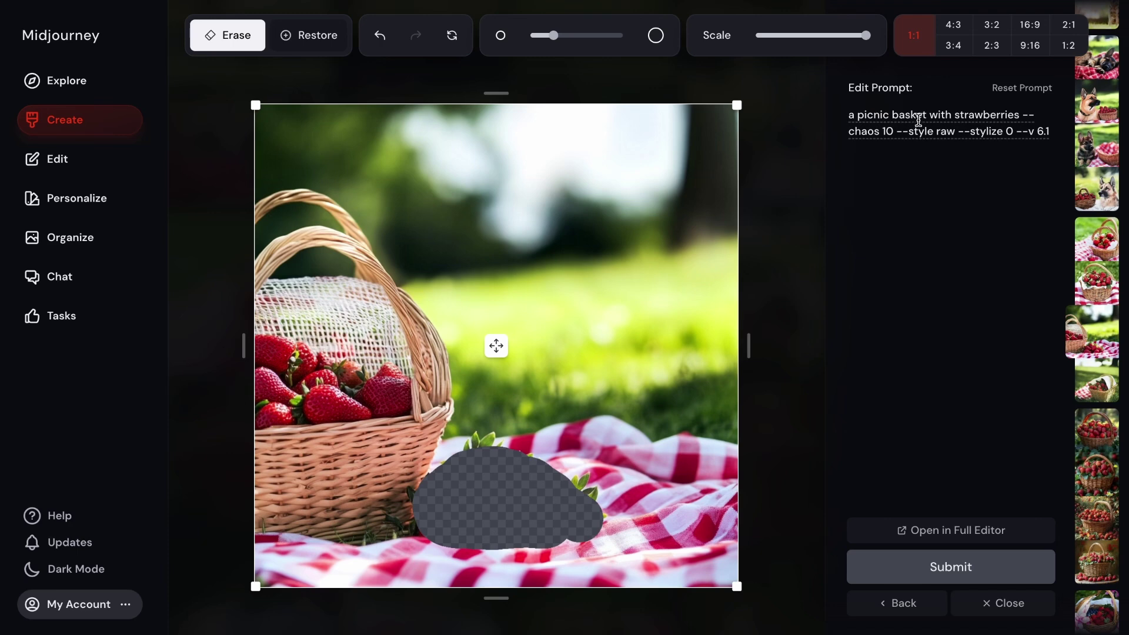
pyautogui.moveTo(1017, 116); pyautogui.dragTo(848, 115)
# Submit the inpaint edit with the prompt '2 strawberries', then reopen the original basket image
pyautogui.write('2 strawberries')
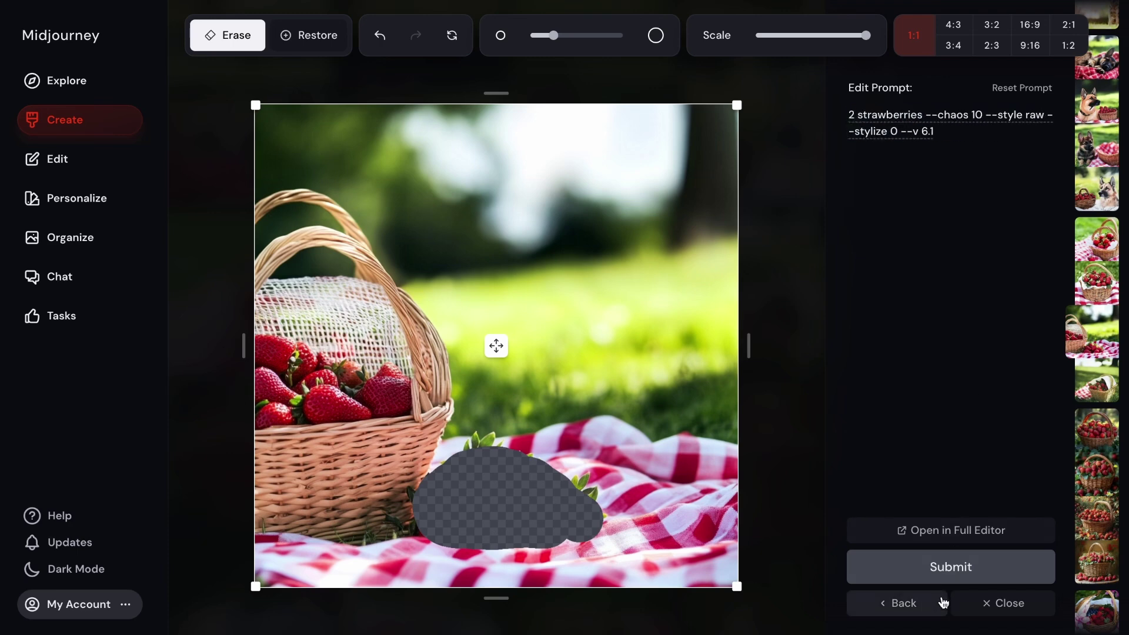
pyautogui.click(944, 599)
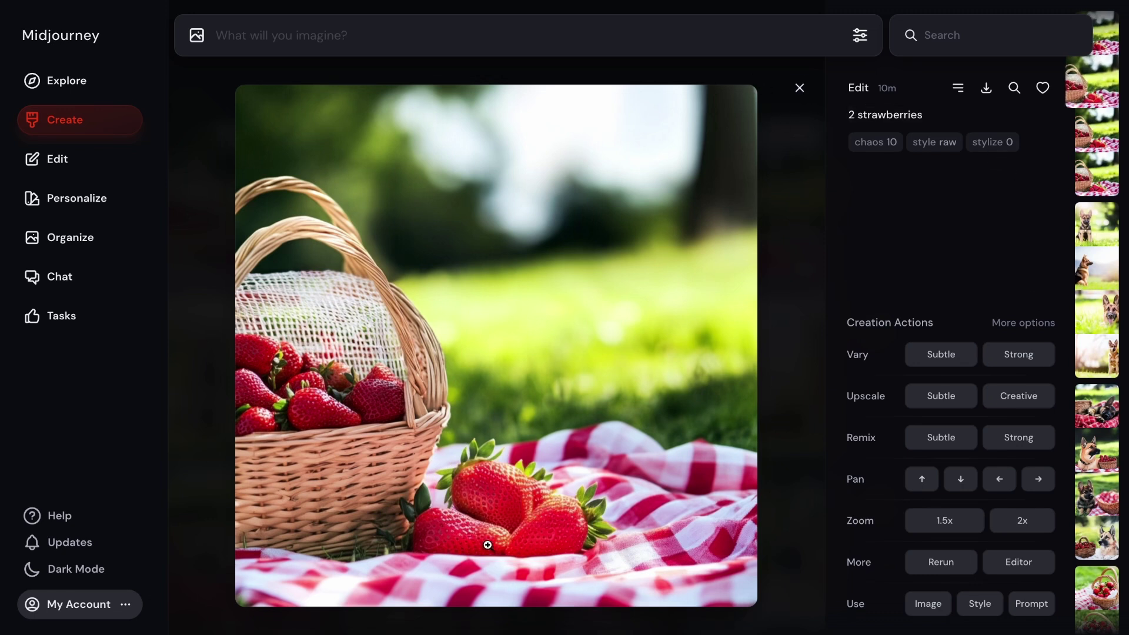
pyautogui.click(794, 87)
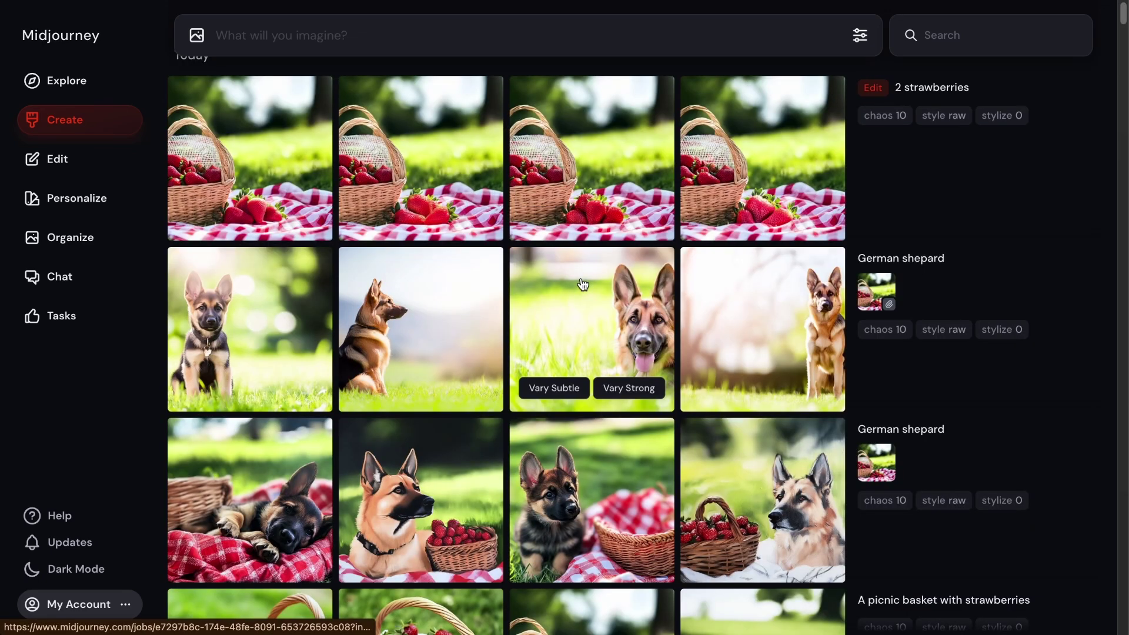
pyautogui.scroll(-3, 582, 284)
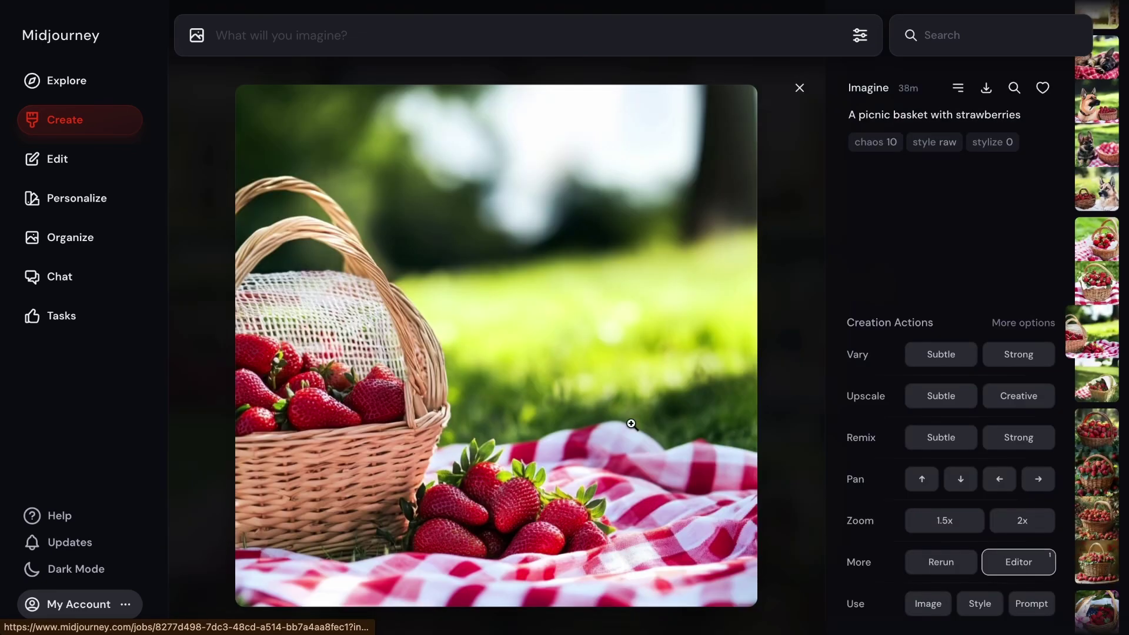
pyautogui.click(557, 519)
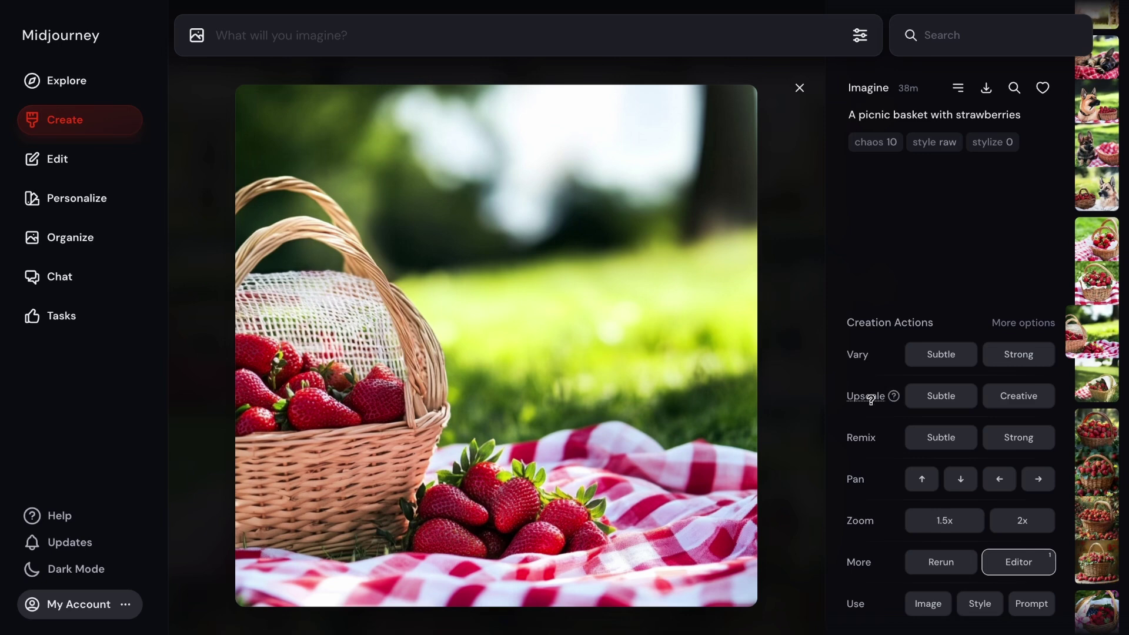
pyautogui.moveTo(868, 441)
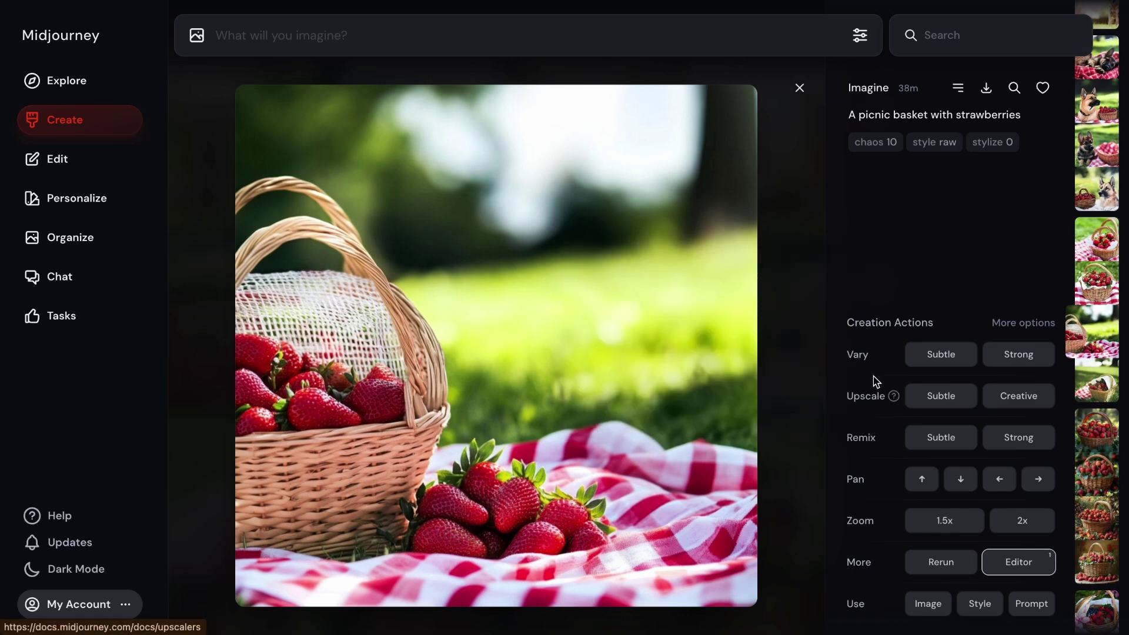
pyautogui.moveTo(876, 354)
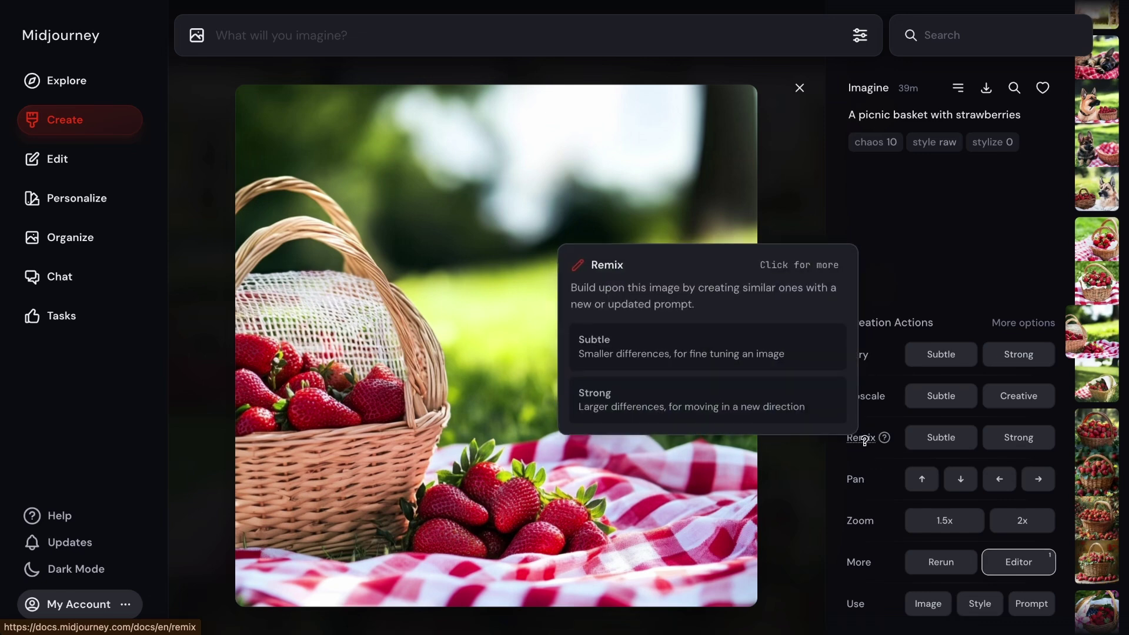
# Strong-remix the basket image with 'in a field while it is stormy' added after strawberries
pyautogui.click(1023, 444)
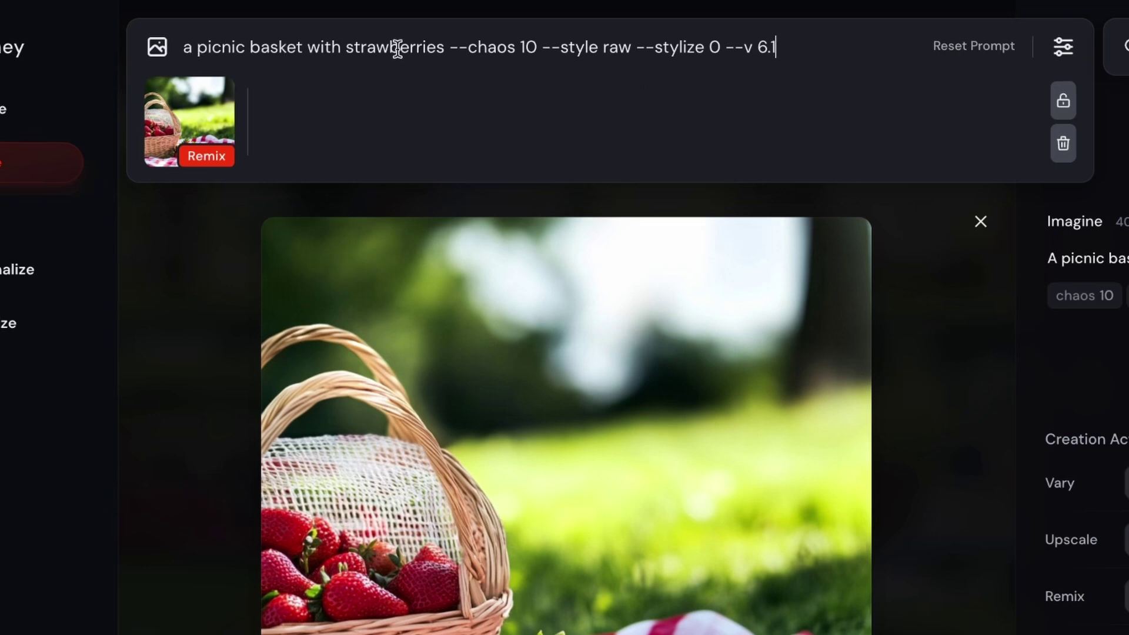
pyautogui.click(450, 48)
pyautogui.write('in a field while it is storming')
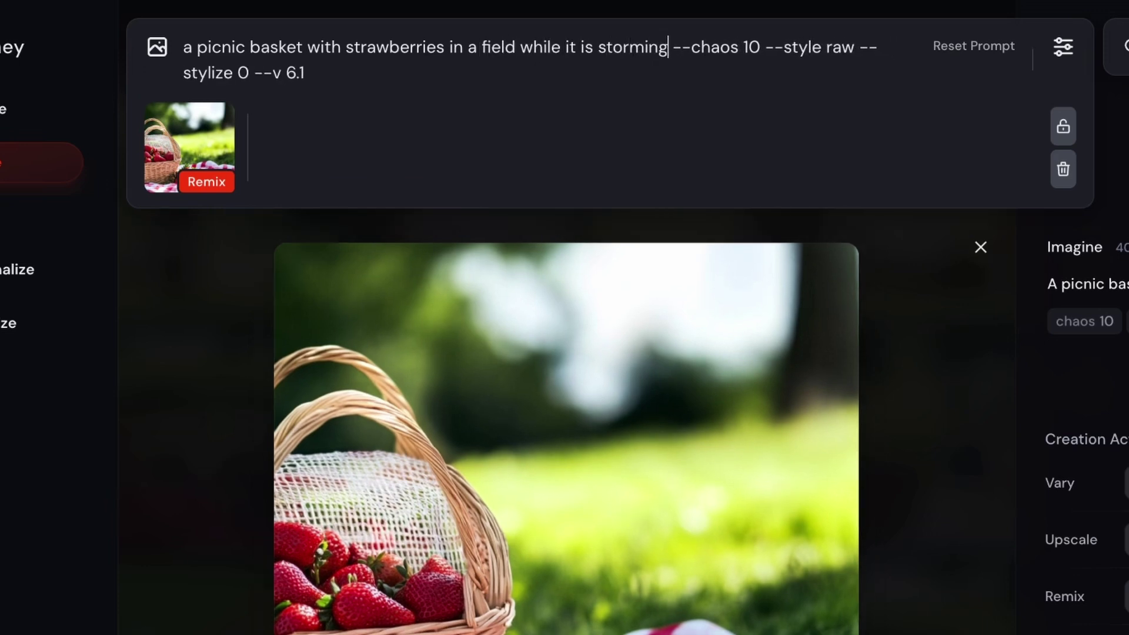
pyautogui.write('y')
pyautogui.press('Return')
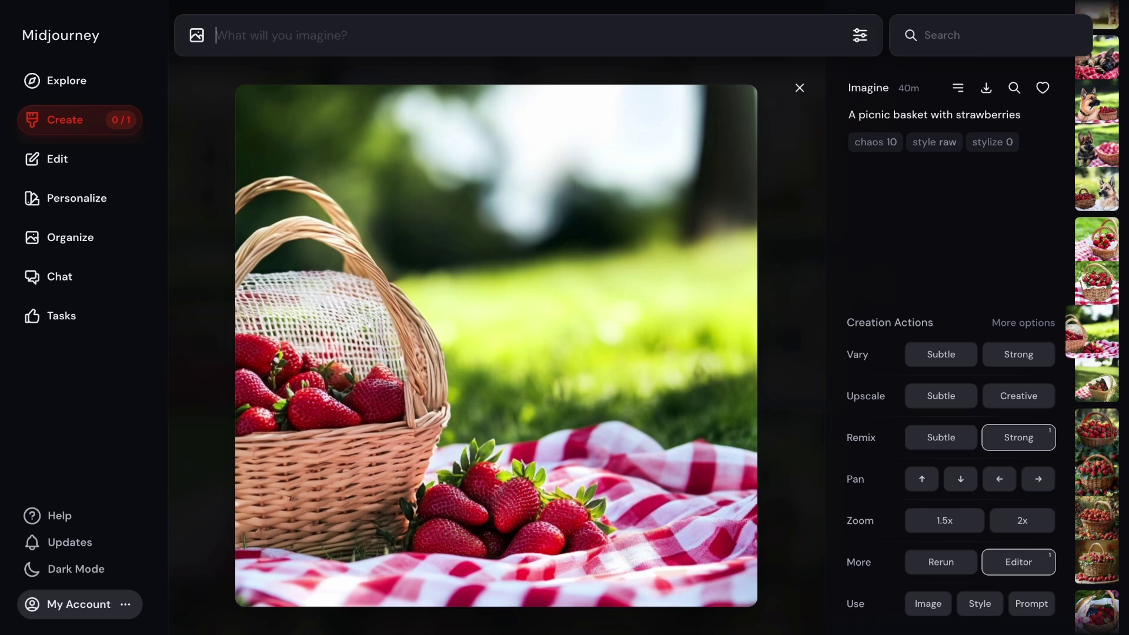
pyautogui.press('Escape')
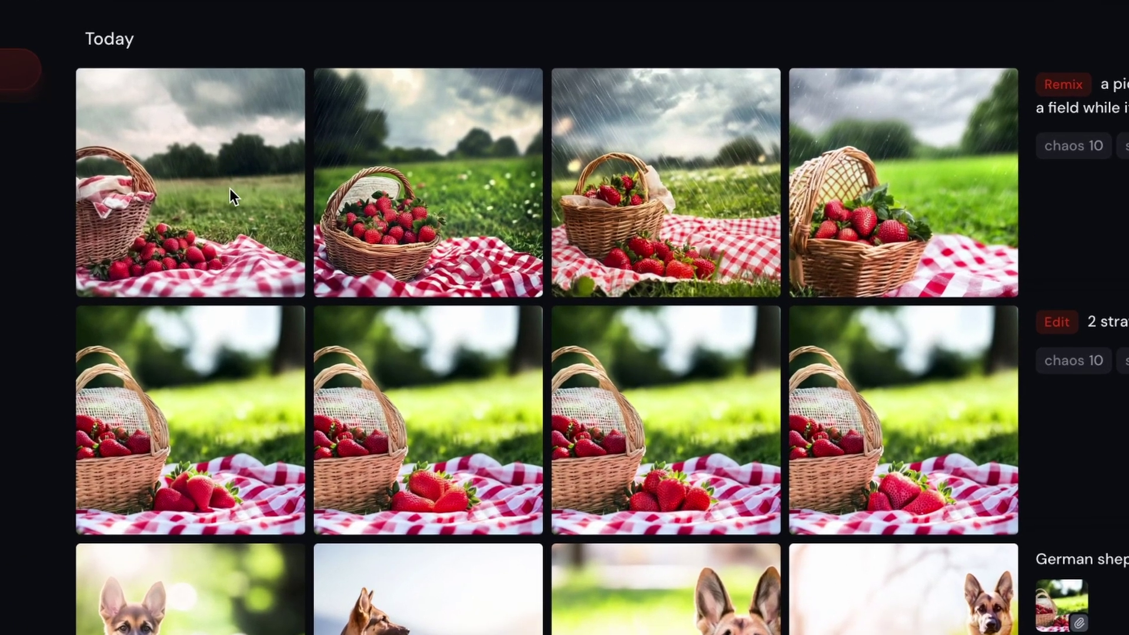
# Open the first stormy remix image and step through the next two variations
pyautogui.click(842, 238)
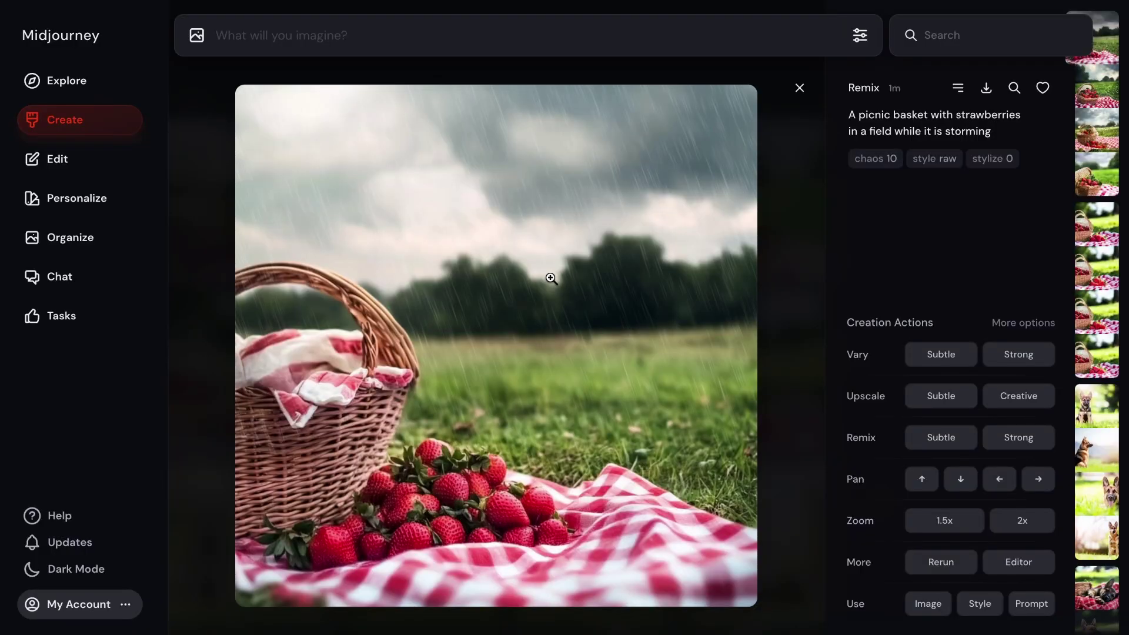
pyautogui.press('Right')
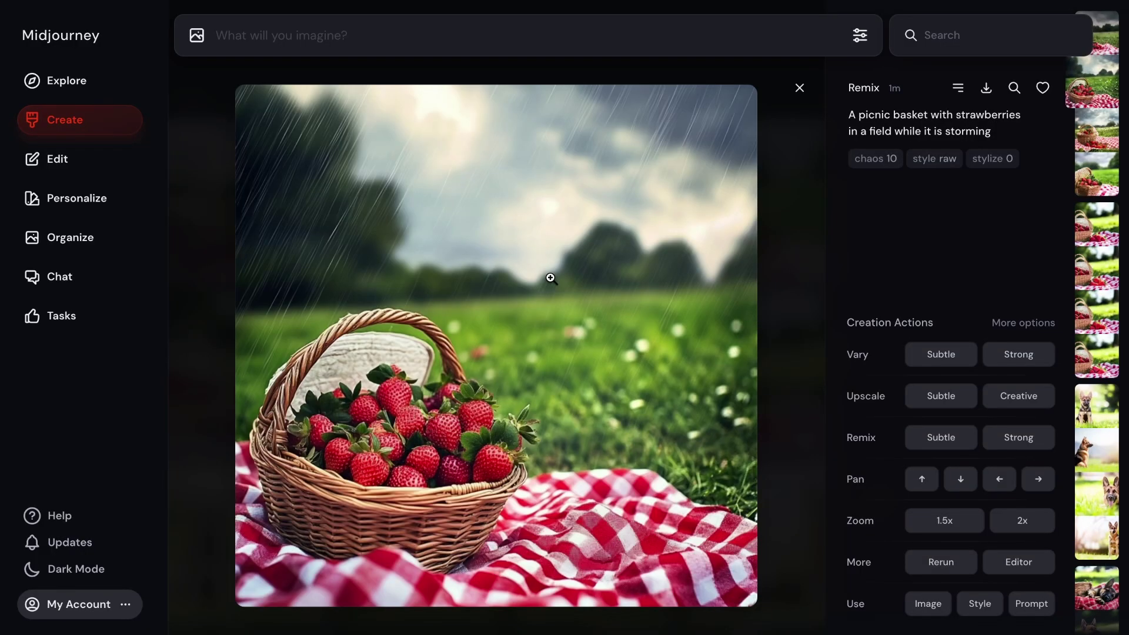
pyautogui.press('Right')
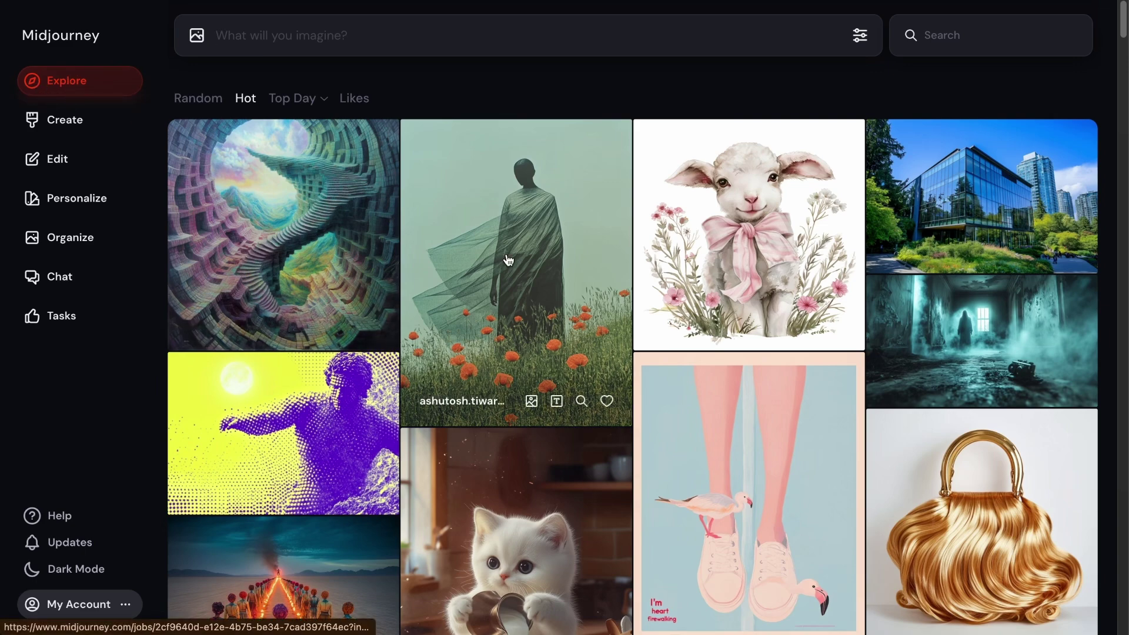
# Browse the Explore feed's Random, Hot and Top of the day community images
pyautogui.scroll(-5, 722, 279)
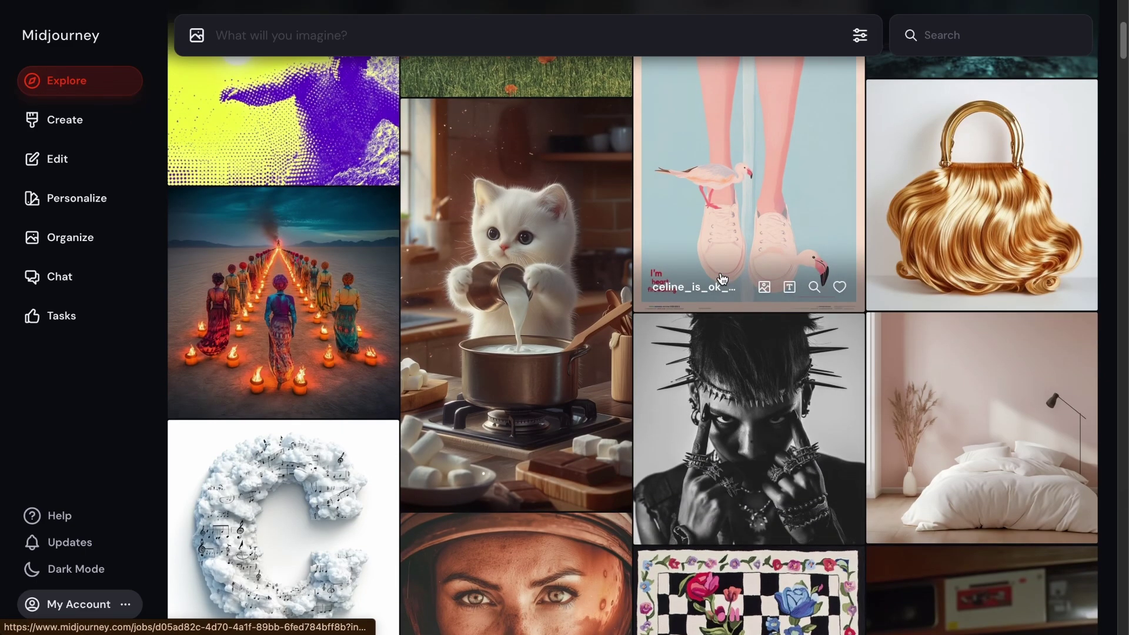
pyautogui.scroll(-6, 721, 279)
pyautogui.scroll(7, 722, 279)
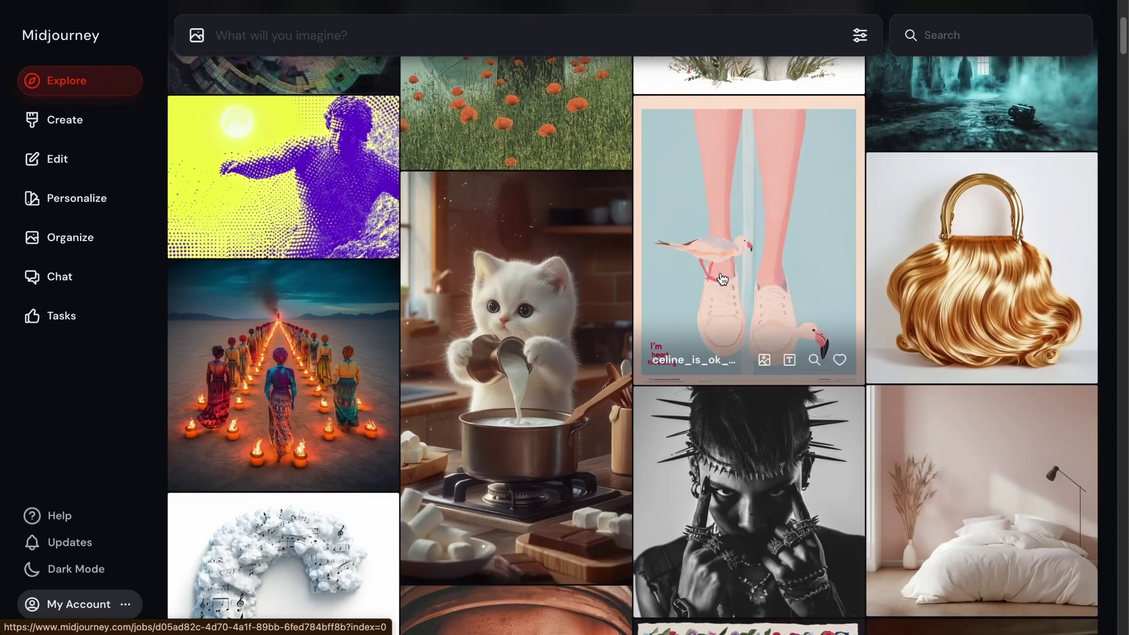
pyautogui.scroll(4, 722, 279)
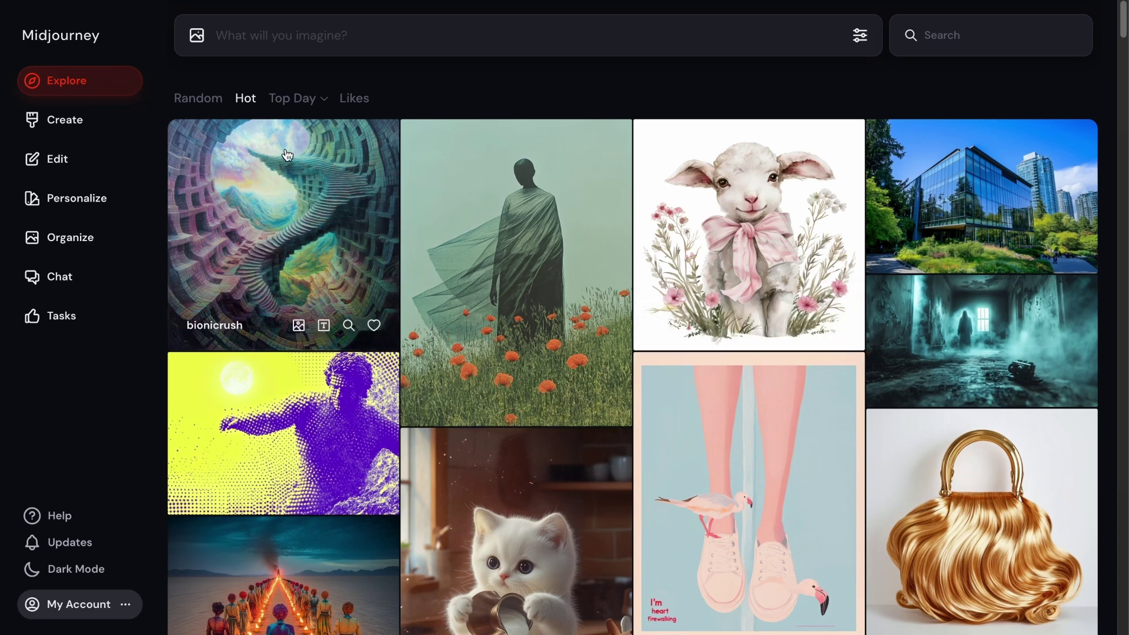
pyautogui.click(202, 101)
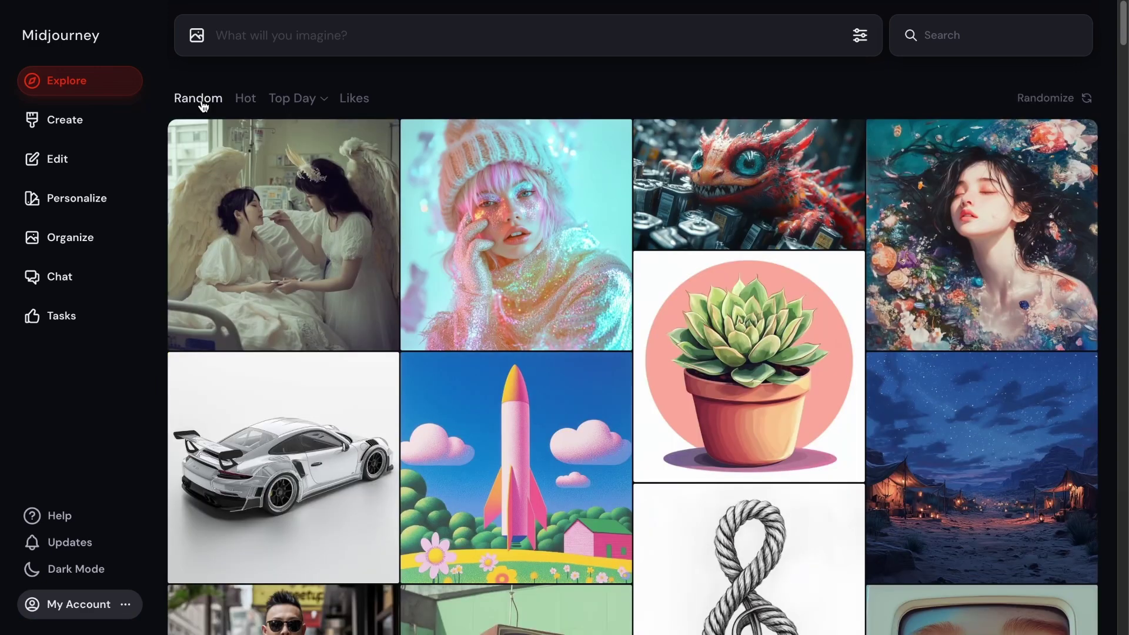
pyautogui.click(243, 100)
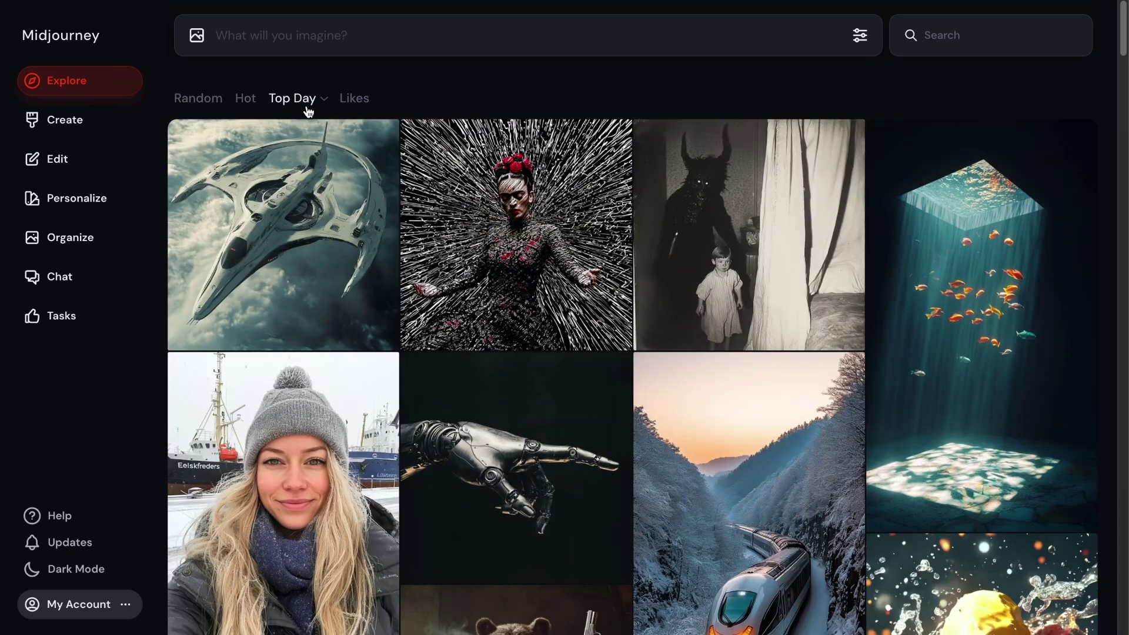
pyautogui.click(301, 104)
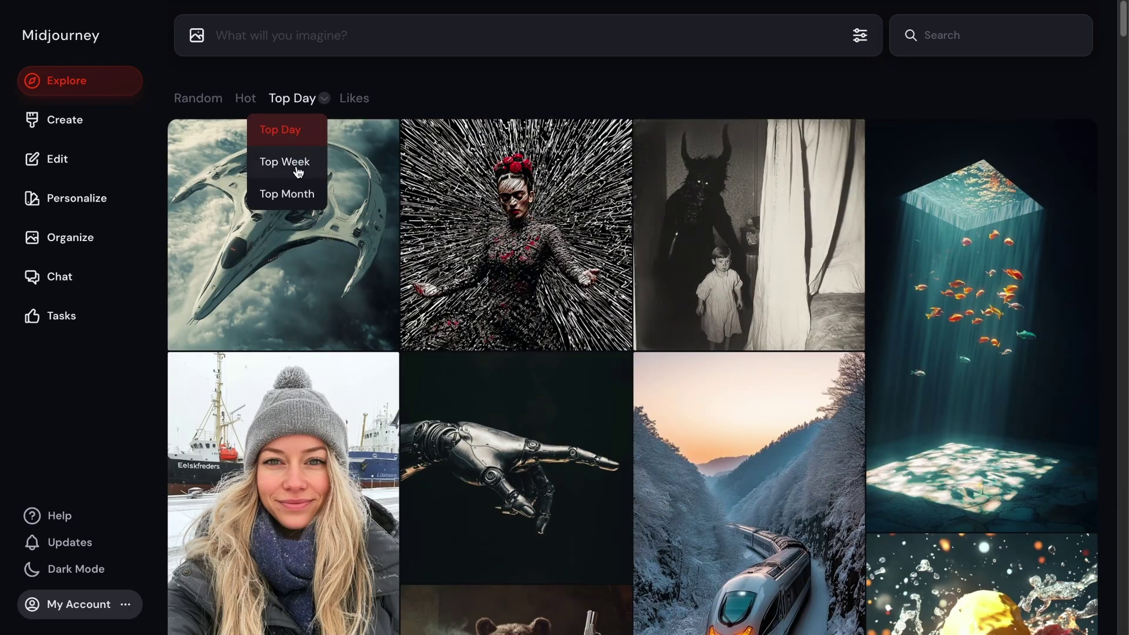
pyautogui.click(297, 101)
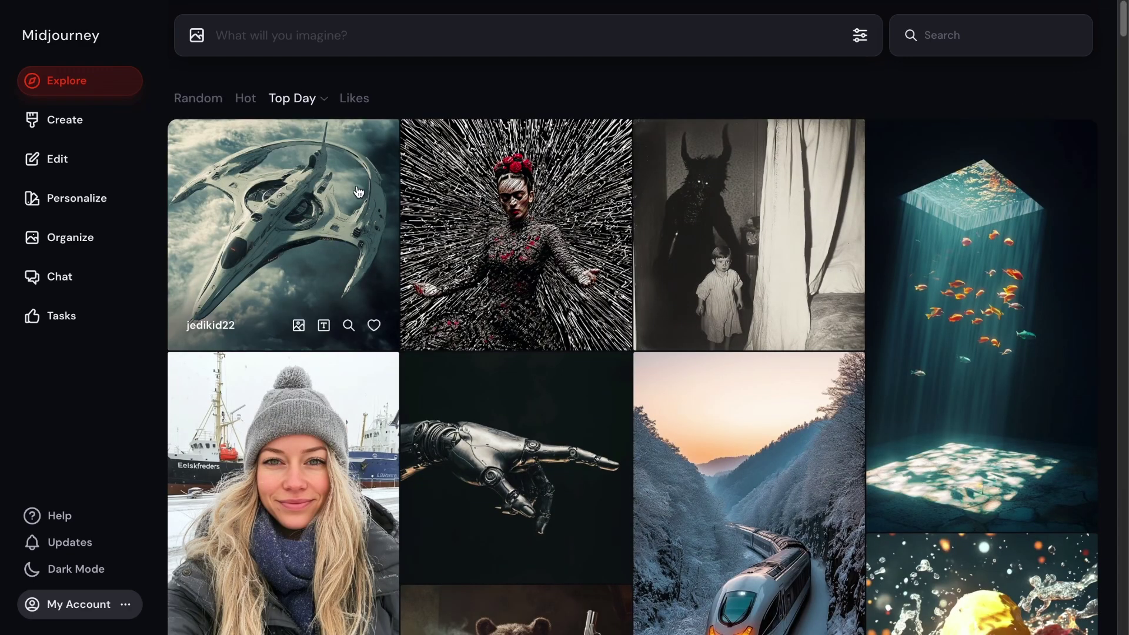
# Like the spaceship image, view the Likes tab, then return to Create
pyautogui.click(375, 330)
pyautogui.click(355, 99)
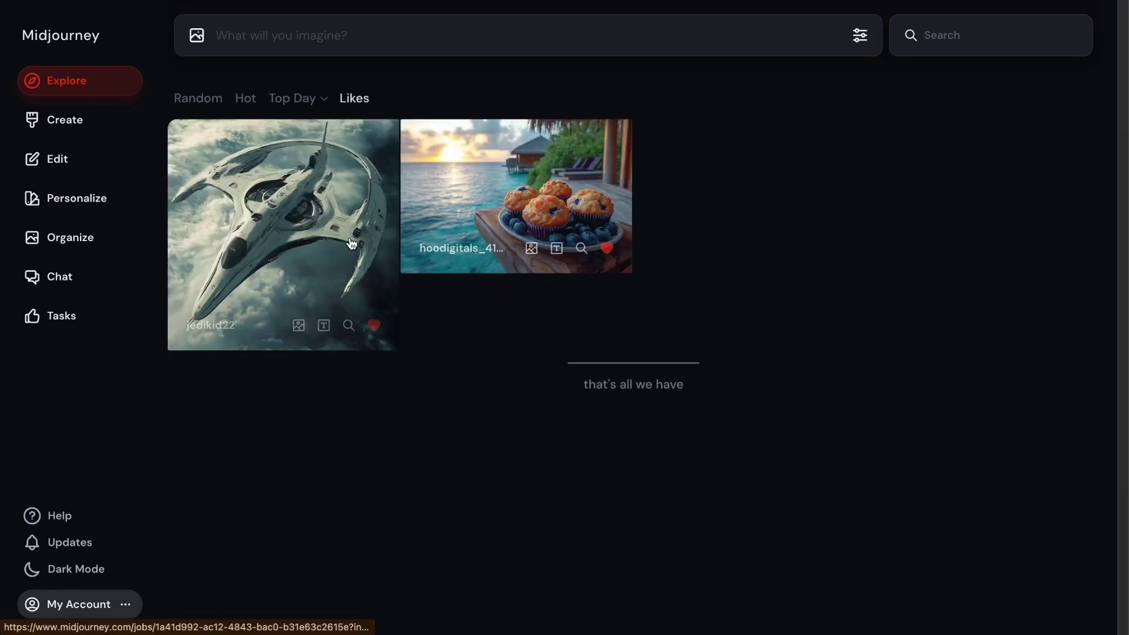
pyautogui.click(66, 131)
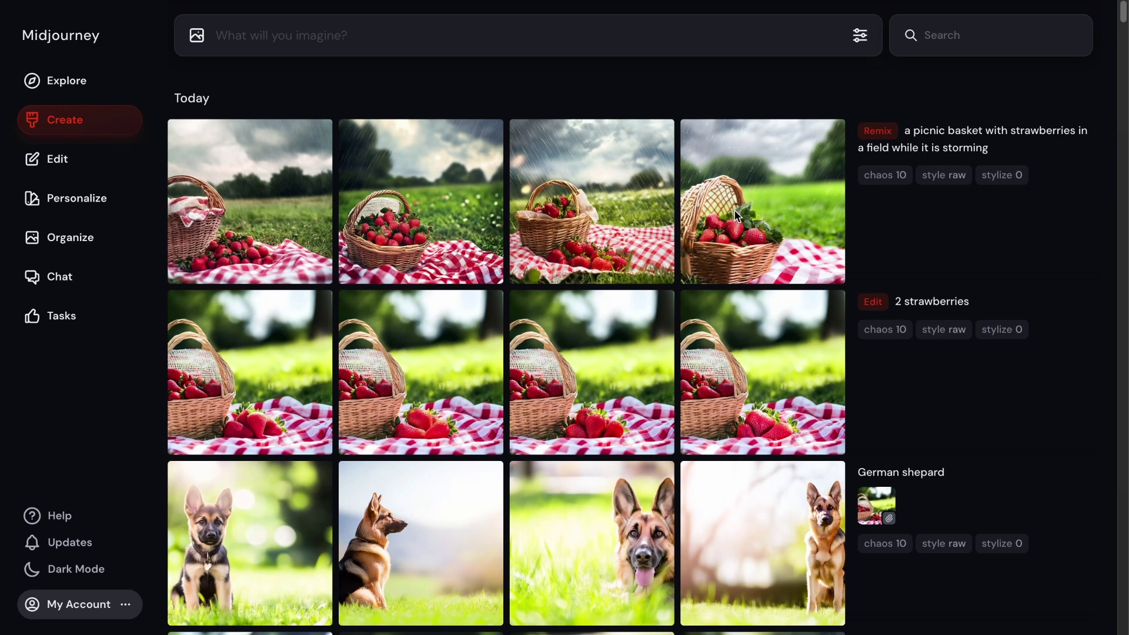
# Scroll down through the earlier strawberry basket generations and try the Edit option
pyautogui.scroll(-2, 642, 270)
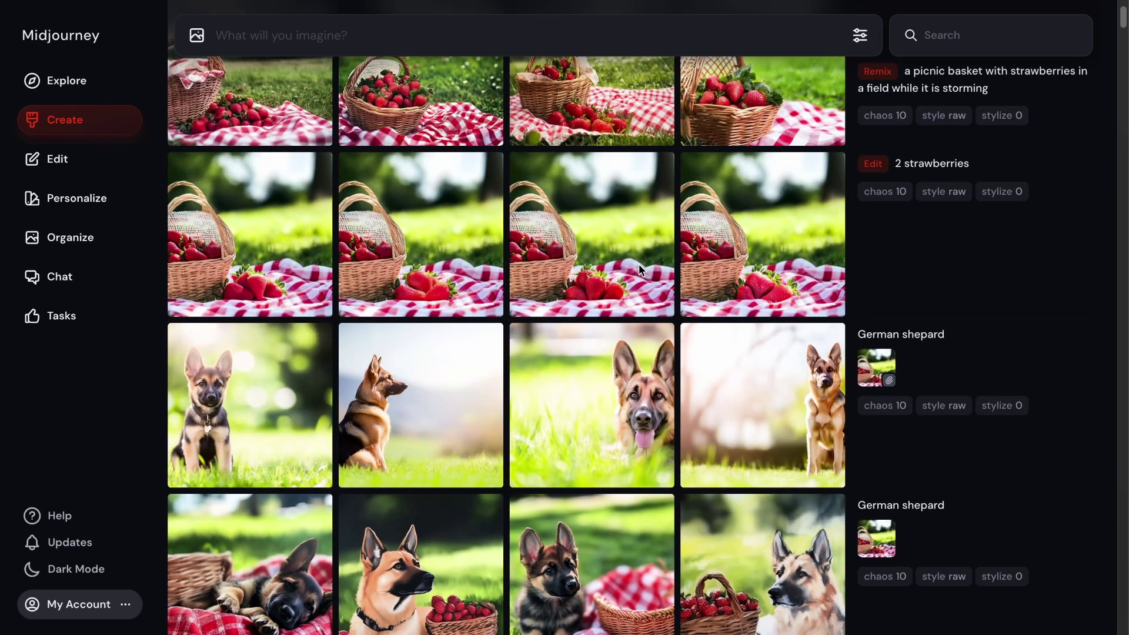
pyautogui.scroll(-3, 640, 270)
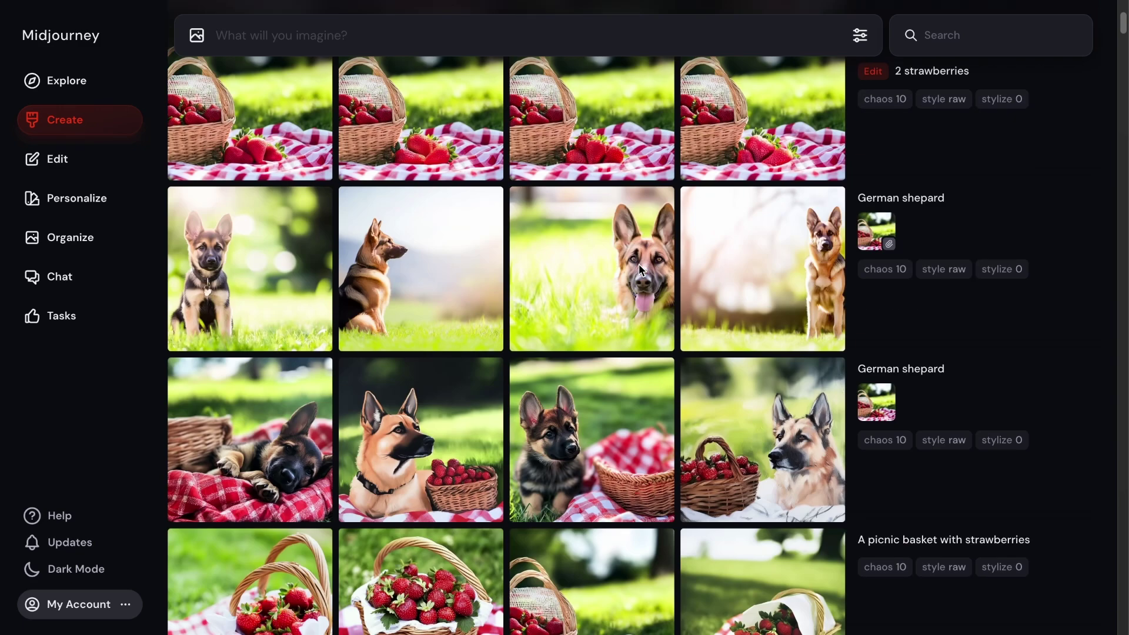
pyautogui.scroll(-2, 640, 270)
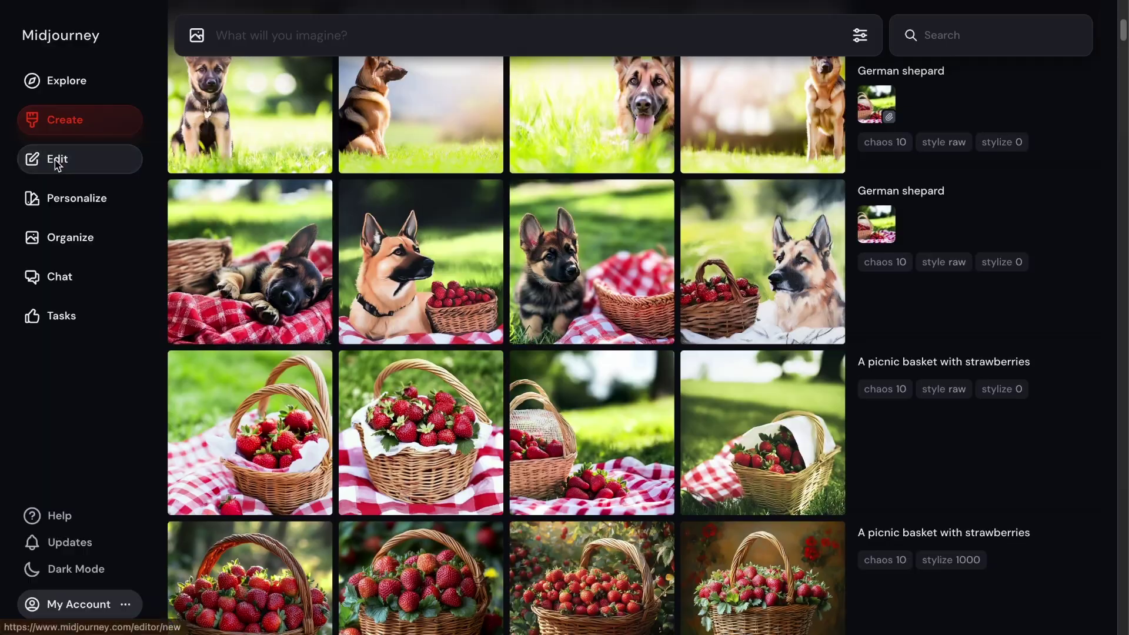
pyautogui.click(57, 162)
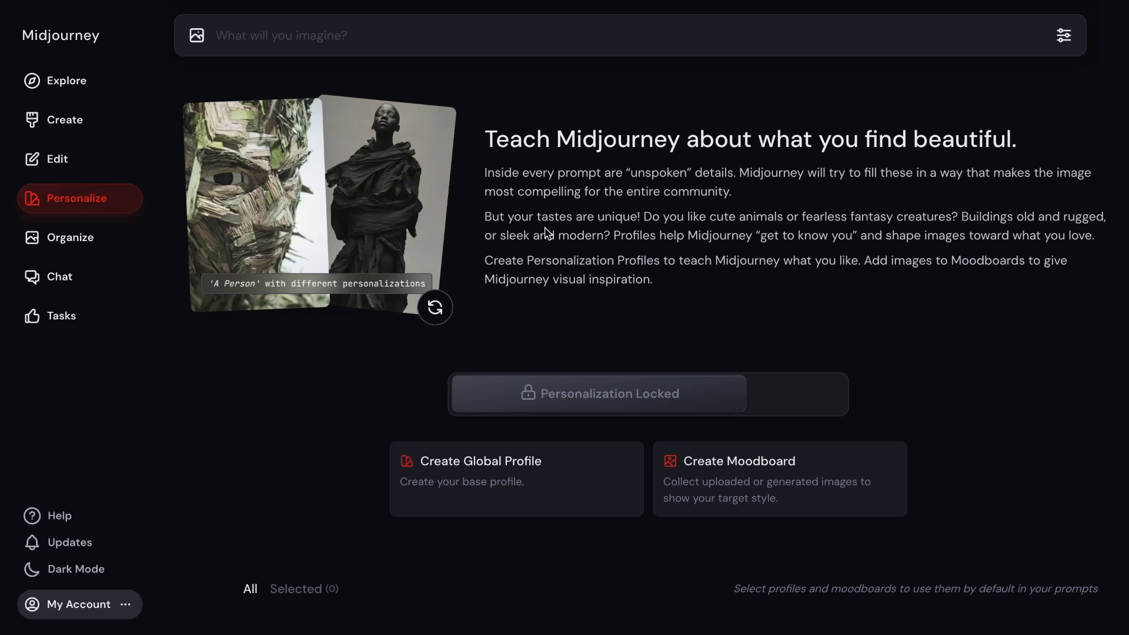
# In Organize, expand and collapse the Folders, Filters and View Options panels
pyautogui.click(71, 241)
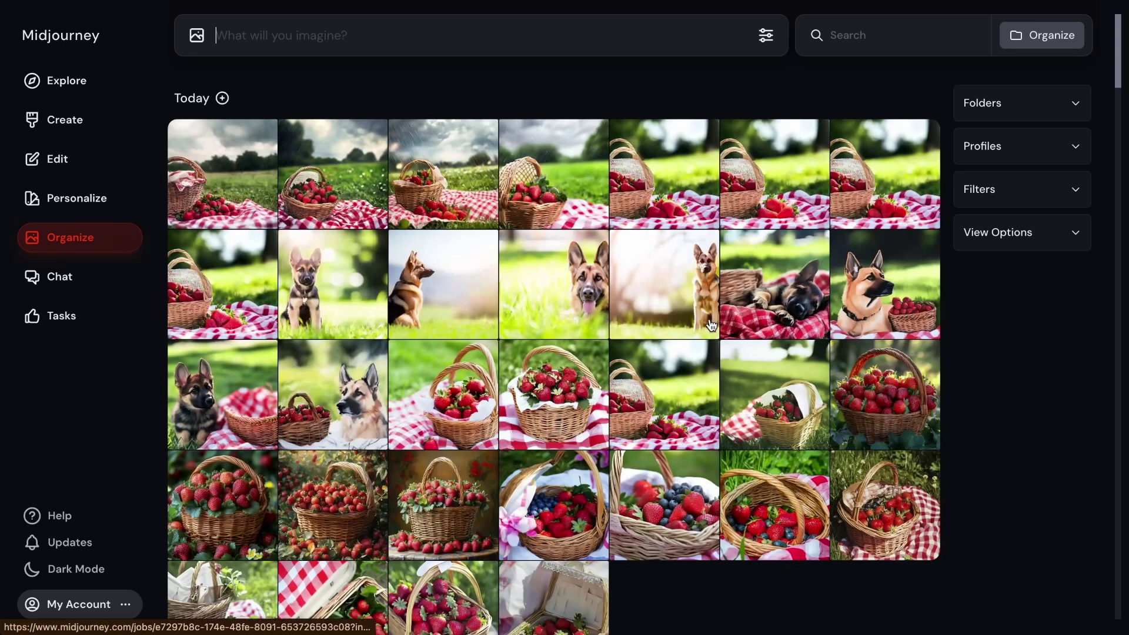
pyautogui.click(1057, 101)
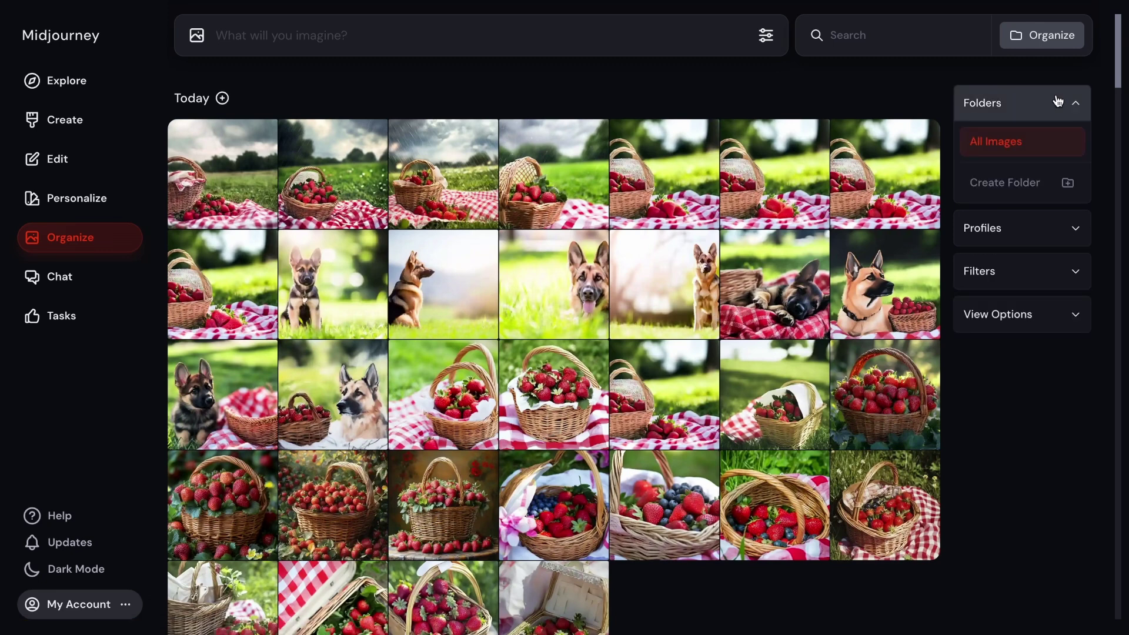
pyautogui.click(1059, 103)
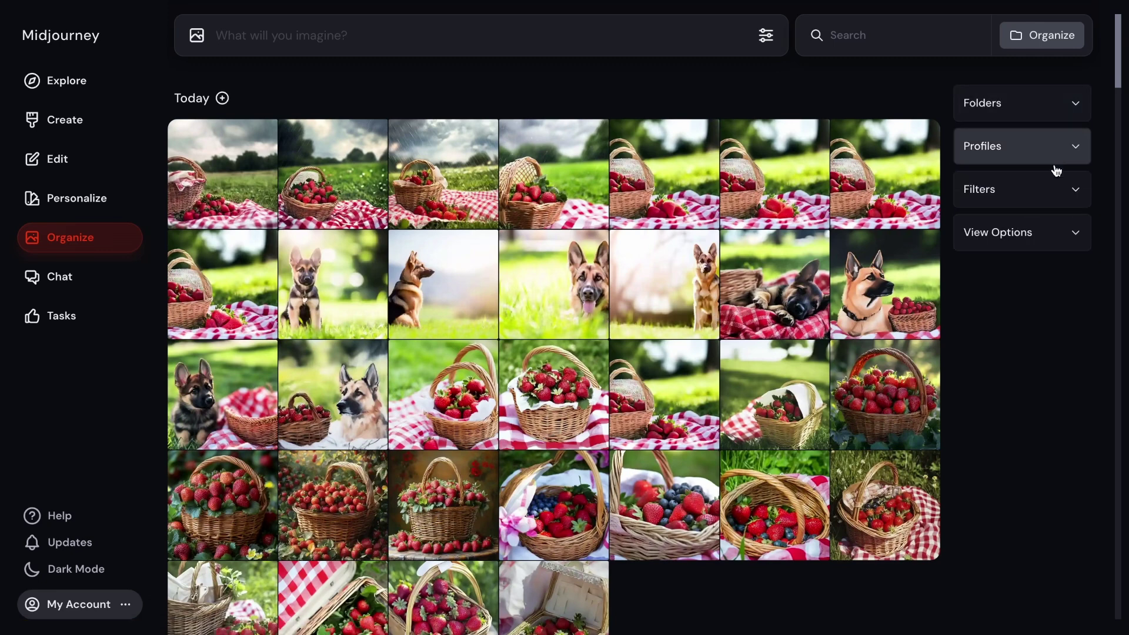
pyautogui.click(1050, 204)
pyautogui.click(1058, 198)
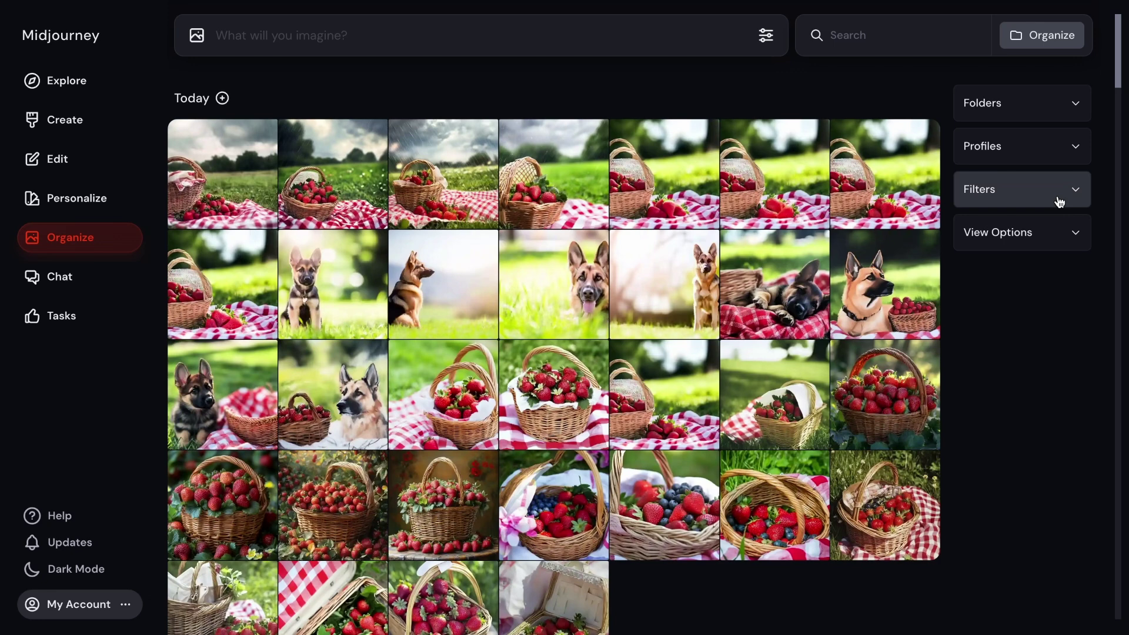
pyautogui.click(1058, 243)
pyautogui.click(67, 284)
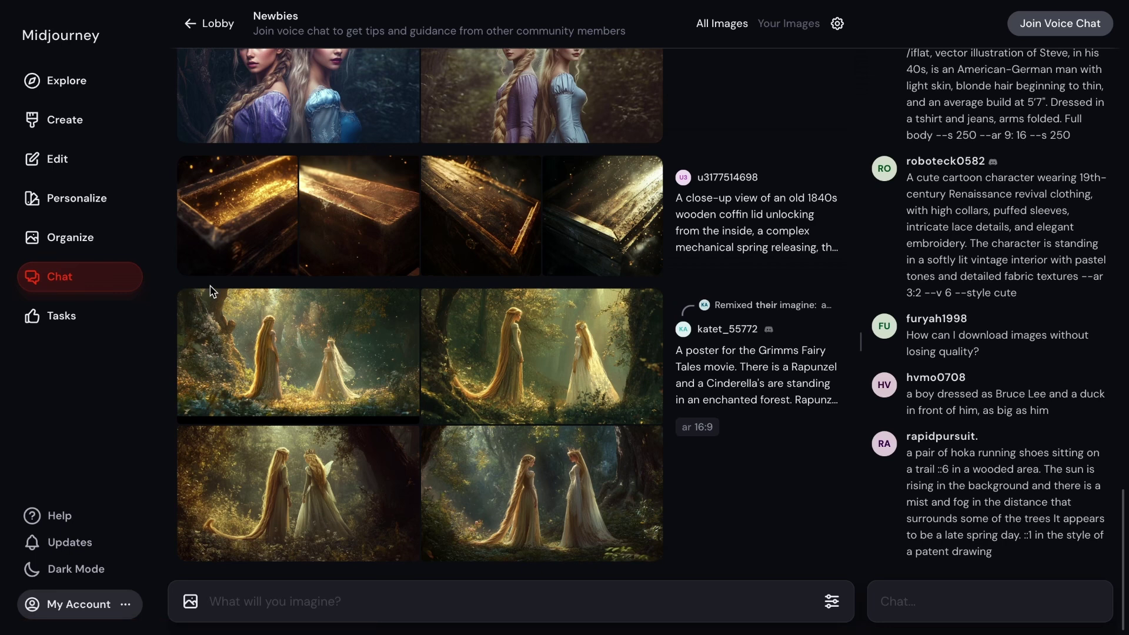
# Return from Newbies to the Chat room list and switch to the Tasks page
pyautogui.click(203, 24)
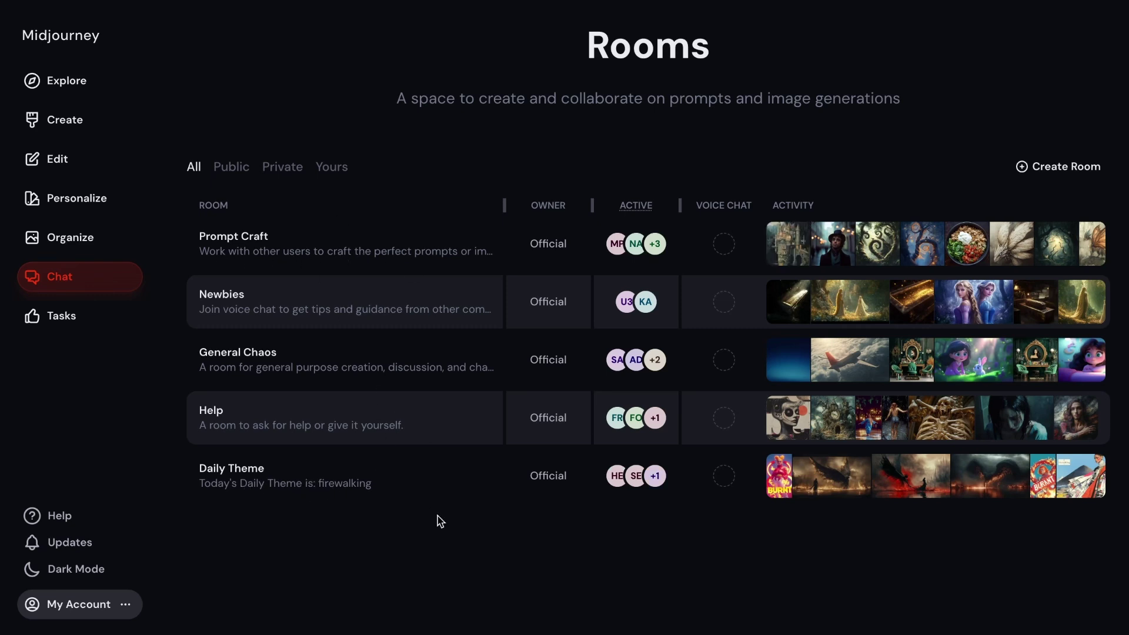
pyautogui.click(61, 316)
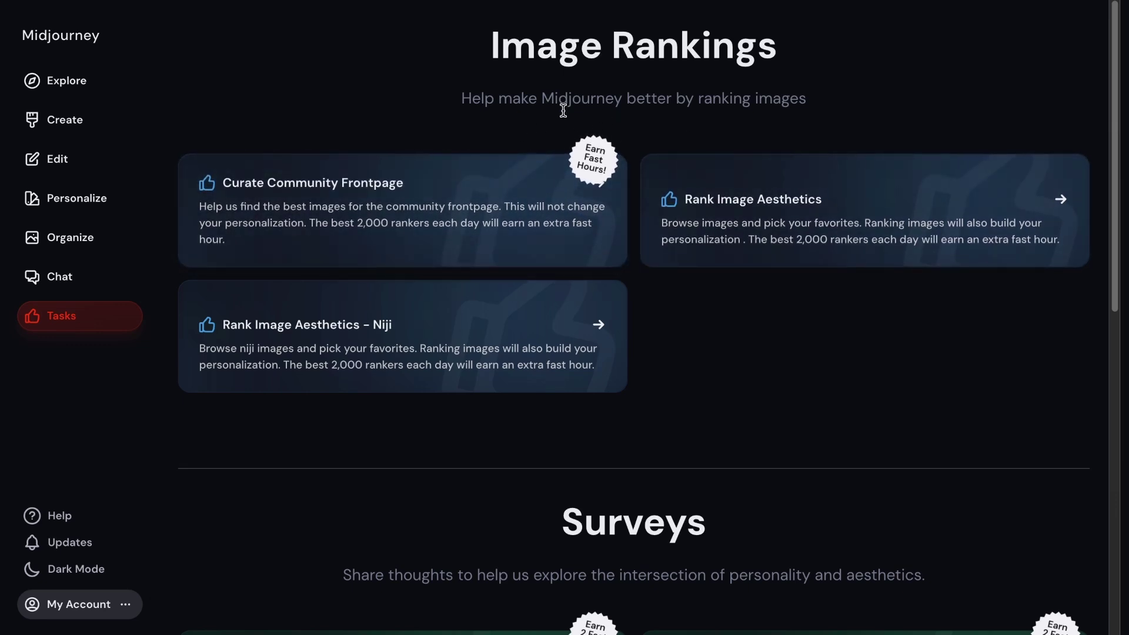
pyautogui.scroll(-3, 806, 364)
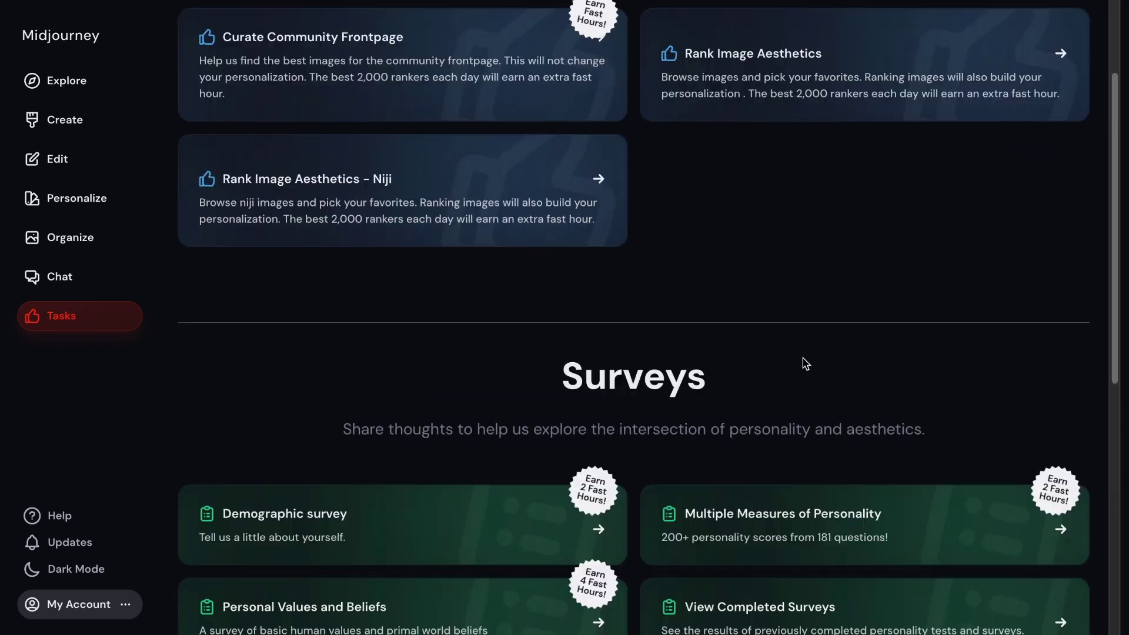
pyautogui.scroll(-1, 806, 363)
pyautogui.scroll(3, 803, 363)
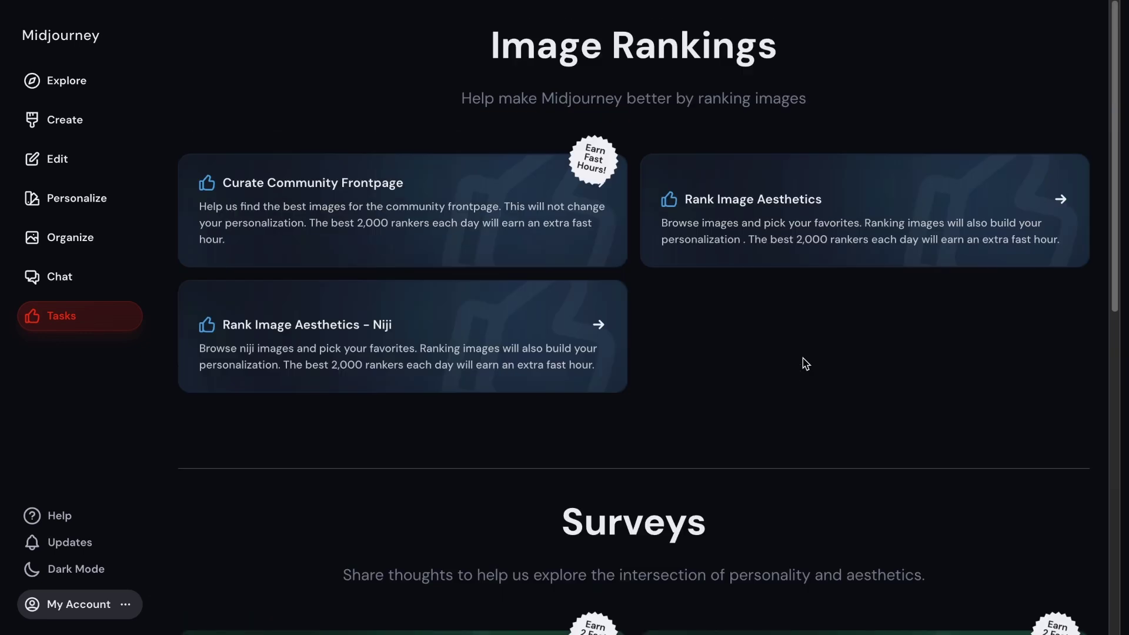
pyautogui.scroll(-4, 802, 363)
pyautogui.scroll(-6, 798, 252)
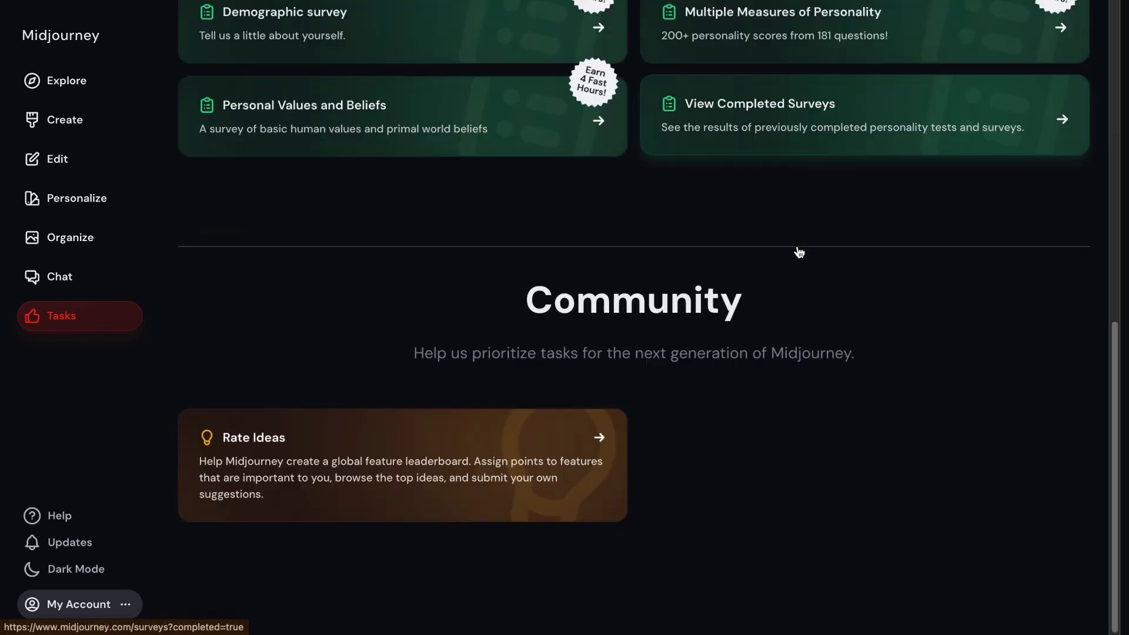
pyautogui.scroll(9, 796, 250)
pyautogui.scroll(-3, 795, 301)
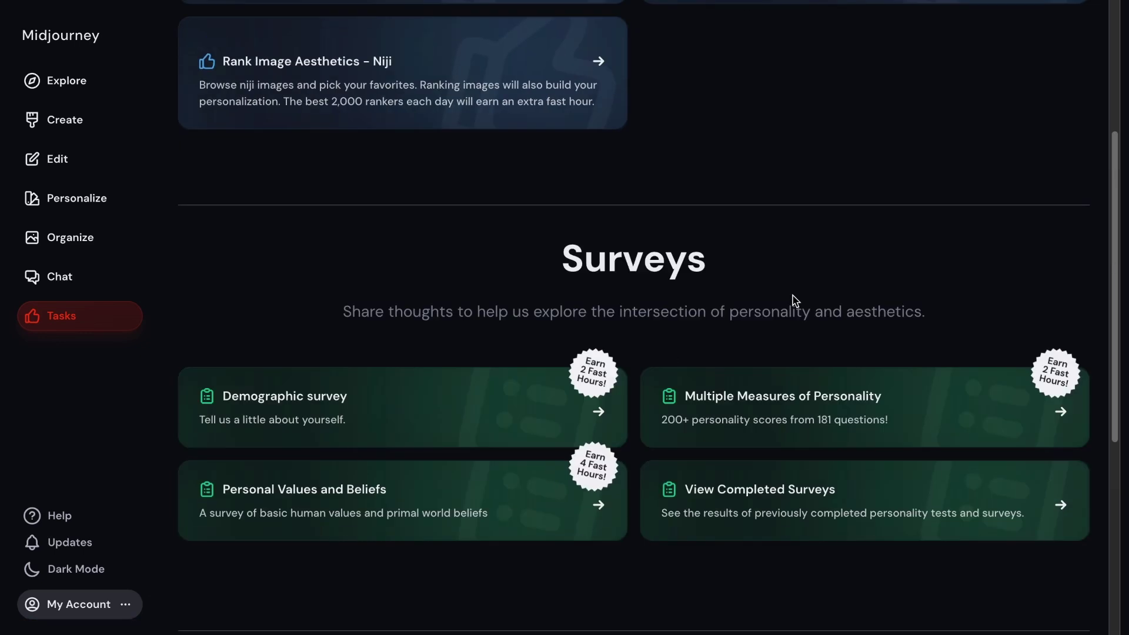